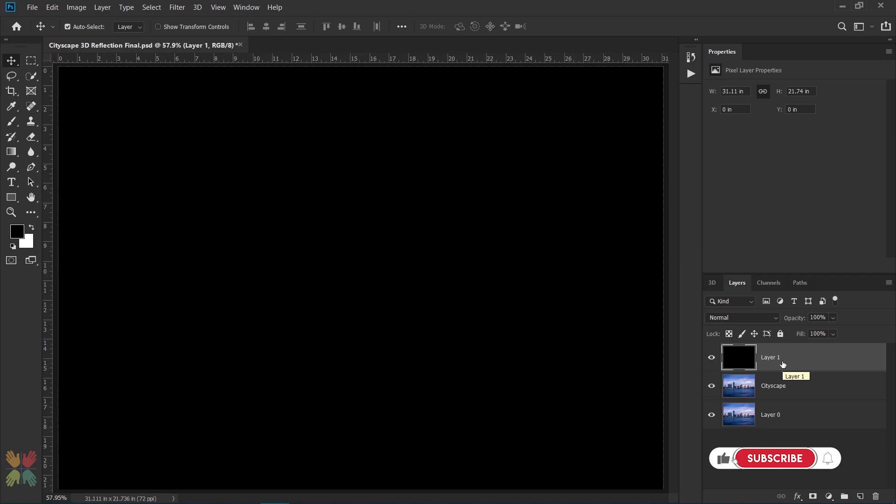
# Step: Rename the black Layer 1 as Reflection
pyautogui.doubleClick(776, 358)
pyautogui.write('Reflection')
pyautogui.press('Return')
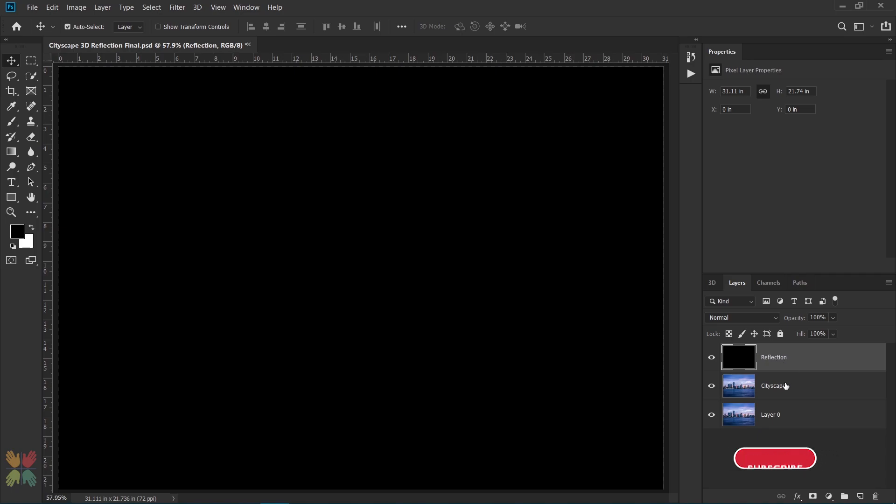
# Step: Convert the Reflection and Cityscape layers into 3D postcard meshes and accept switching to the 3D workspace
pyautogui.keyDown('shift'); pyautogui.click(785, 395); pyautogui.keyUp('shift')
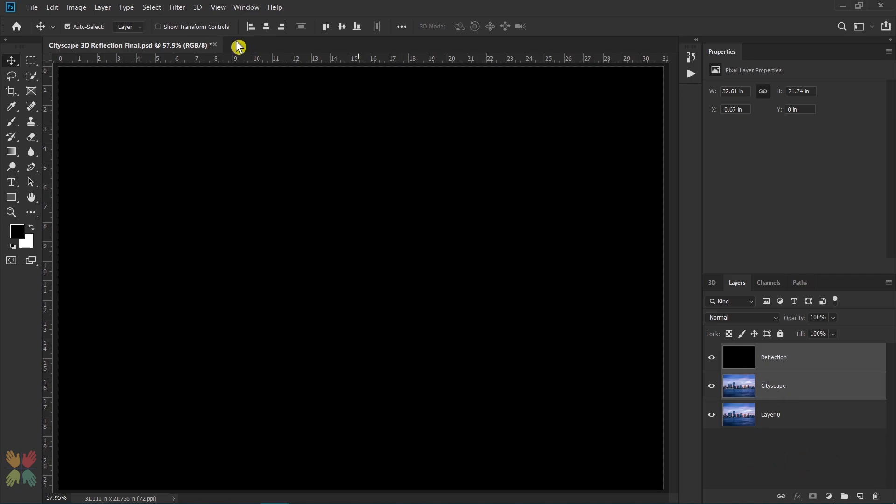
pyautogui.click(198, 7)
pyautogui.moveTo(330, 119)
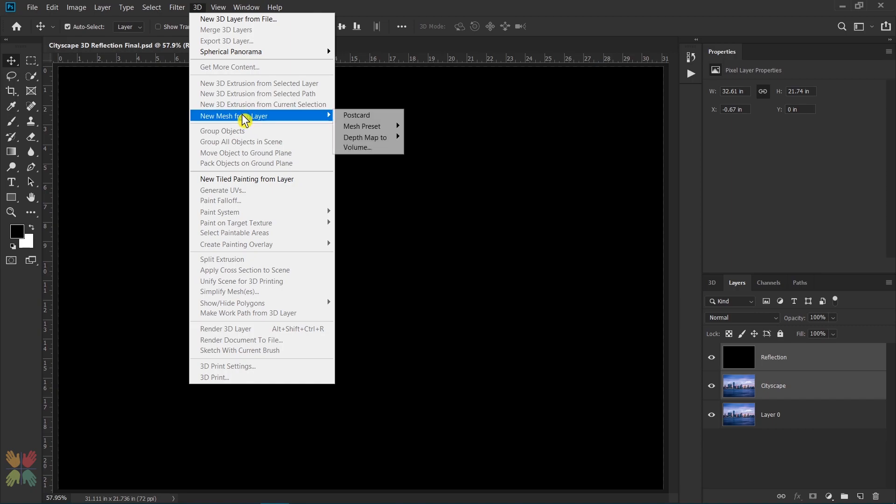
pyautogui.click(373, 115)
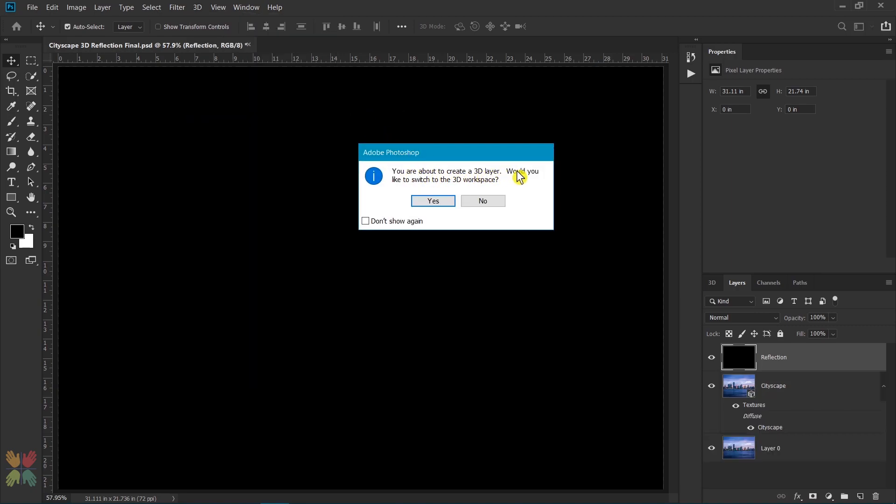
pyautogui.click(433, 201)
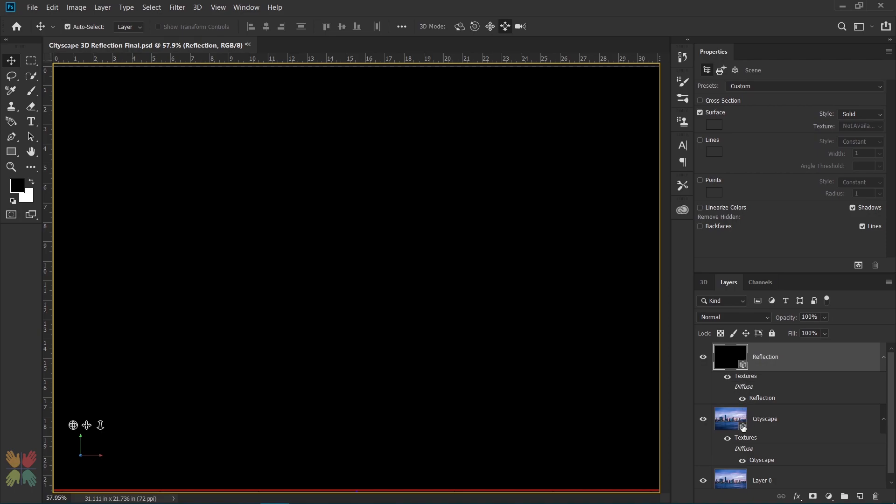
# Step: Check that the 3D, Layers and Properties panels are available in the workspace
pyautogui.click(709, 283)
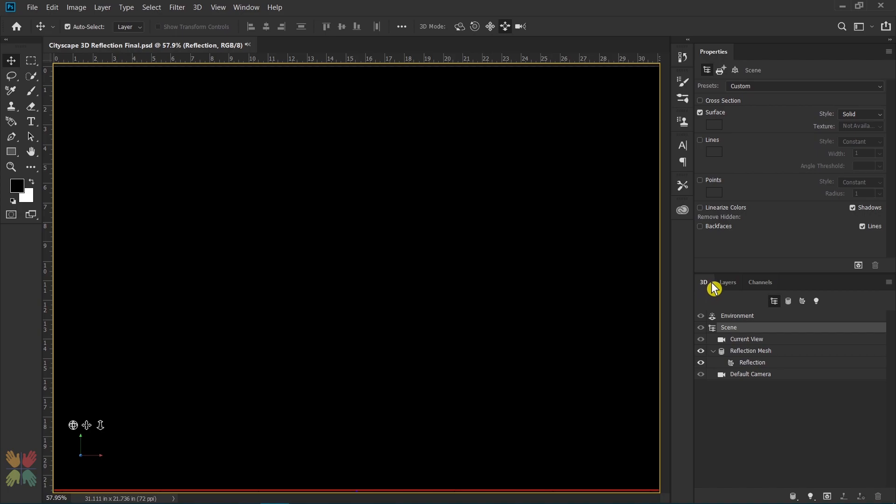
pyautogui.click(721, 284)
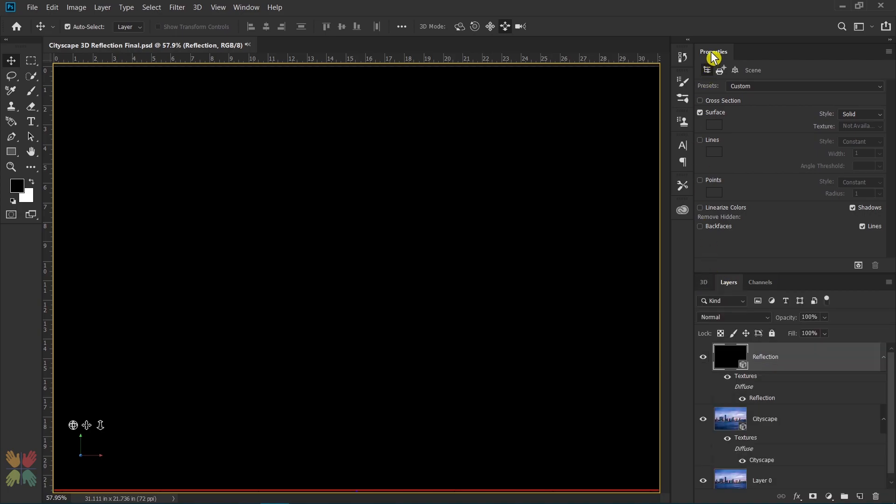
pyautogui.click(247, 8)
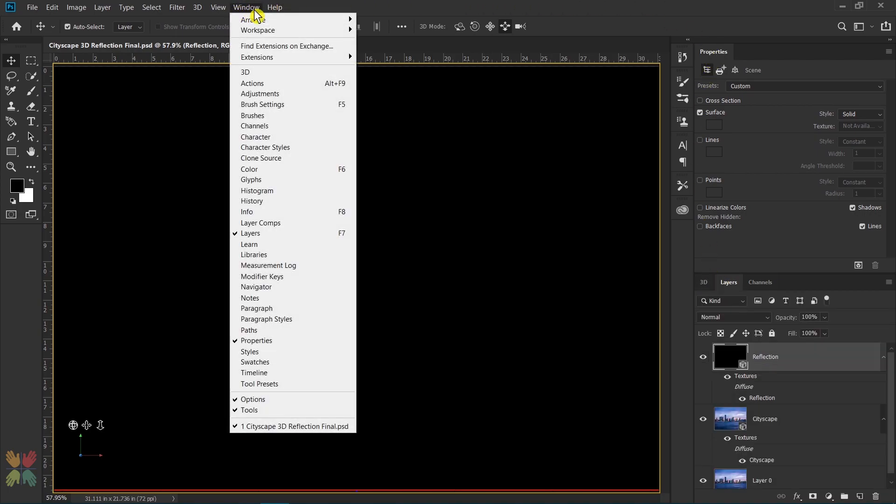
pyautogui.click(247, 73)
pyautogui.click(241, 7)
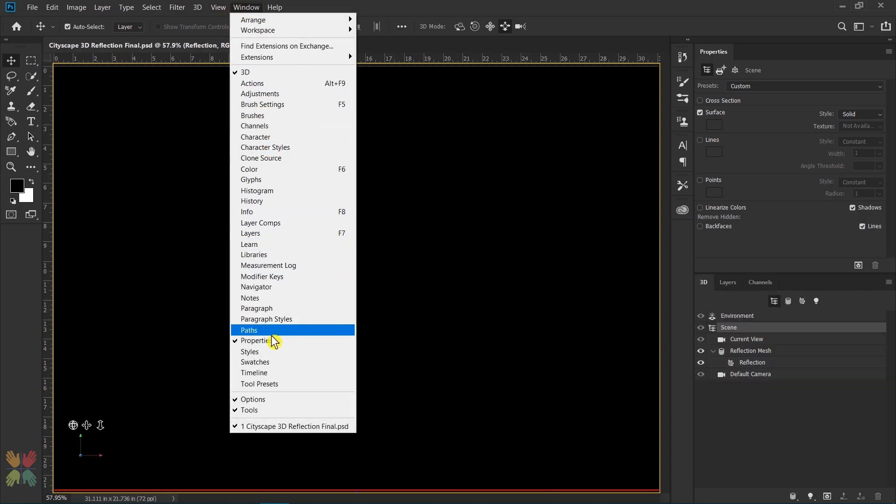
pyautogui.click(255, 7)
pyautogui.click(256, 7)
pyautogui.click(250, 7)
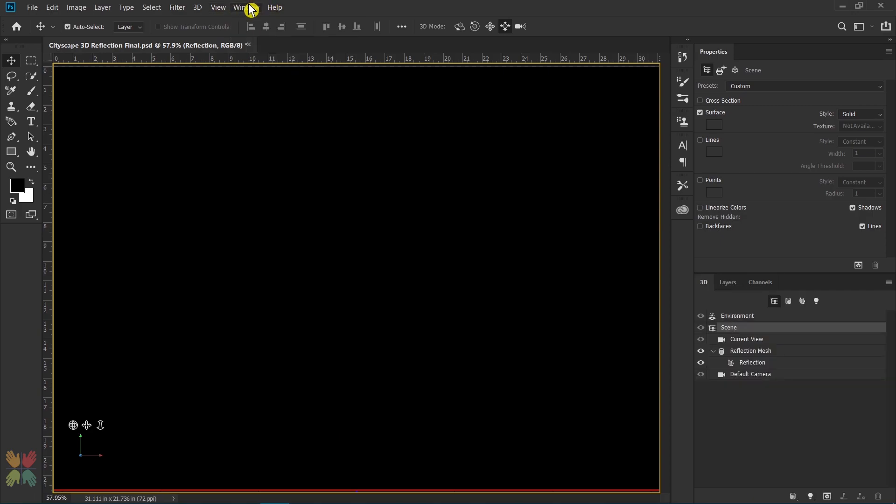
pyautogui.click(727, 282)
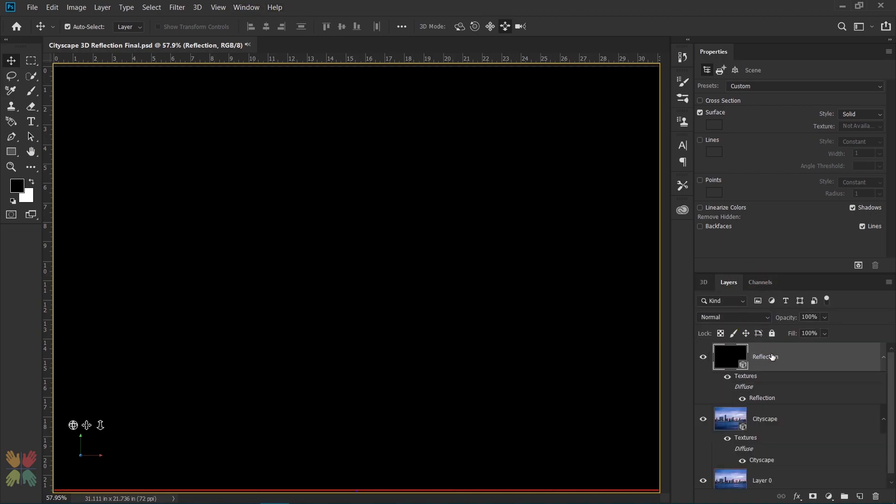
# Step: Merge the Reflection and Cityscape 3D layers into a single 3D layer
pyautogui.click(782, 421)
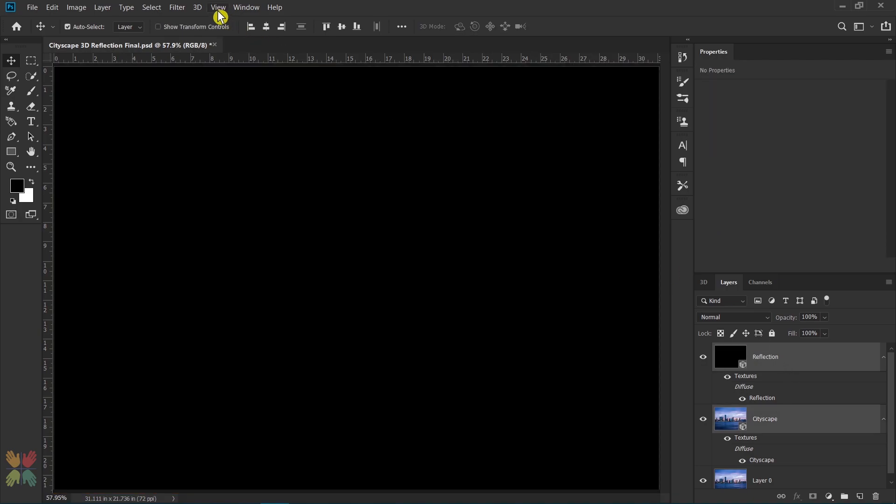
pyautogui.click(197, 7)
pyautogui.click(216, 32)
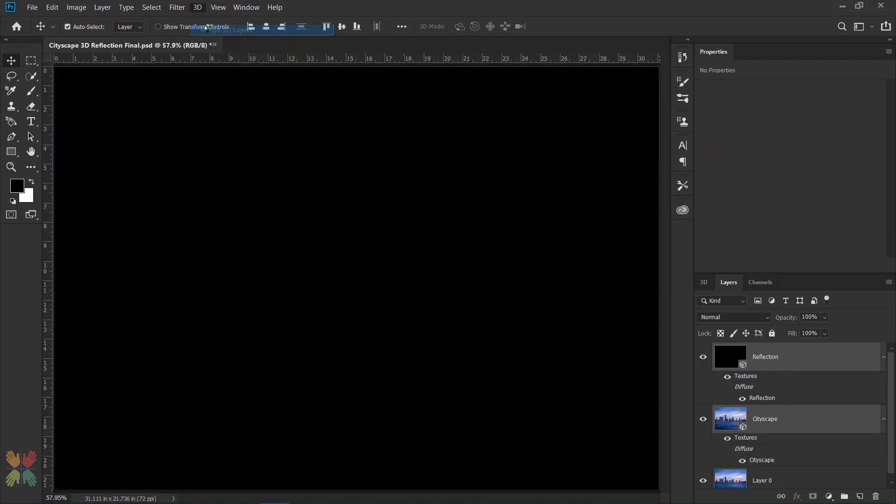
# Step: Orbit the scene's Current View to inspect the Cityscape and Reflection planes from the side, and restore the Default view
pyautogui.click(704, 283)
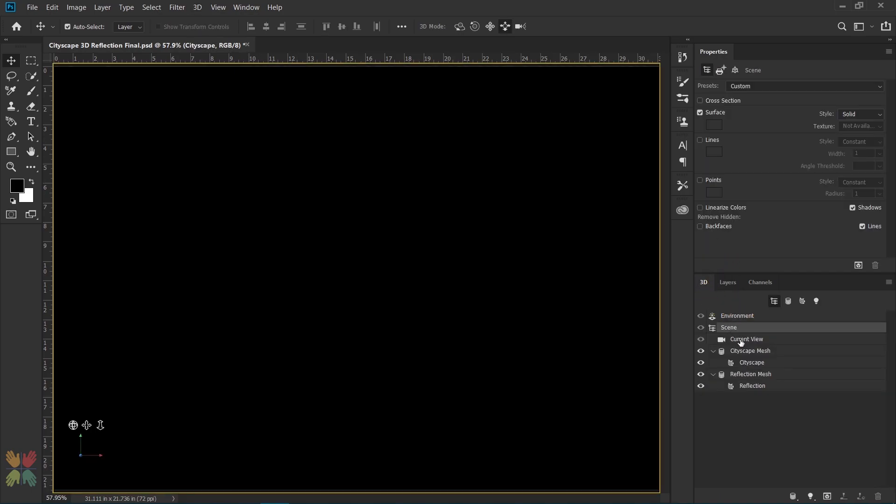
pyautogui.click(741, 340)
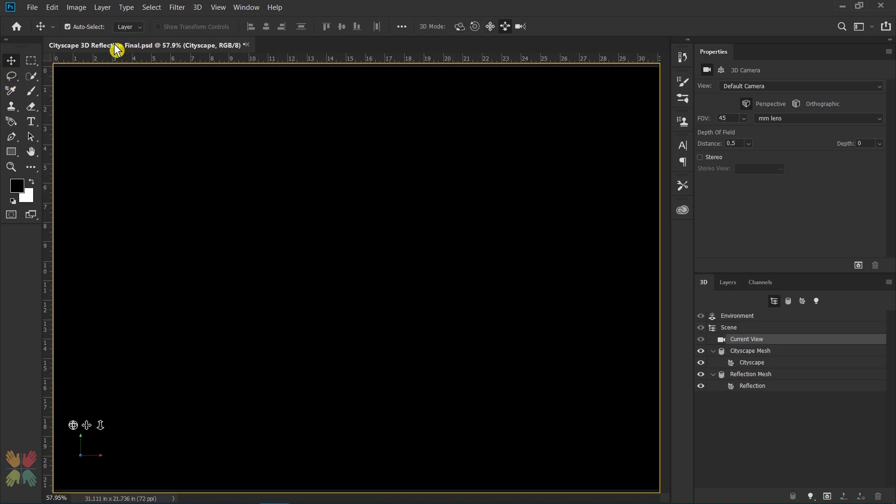
pyautogui.click(30, 64)
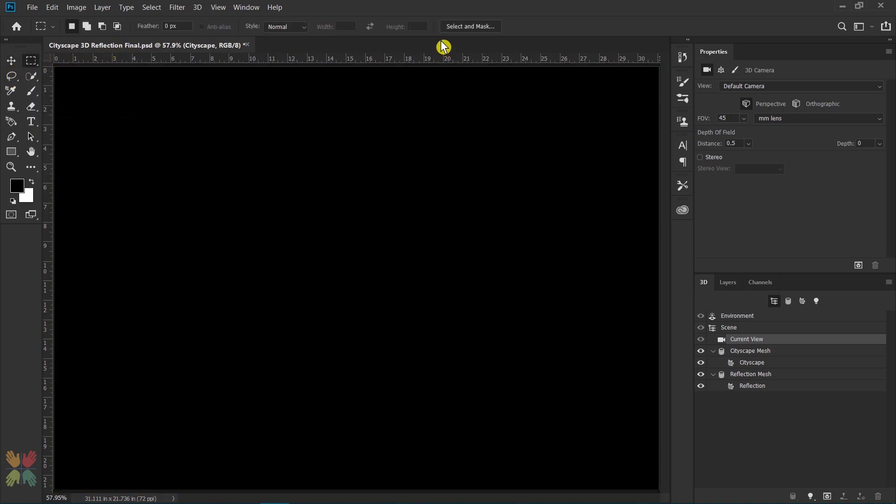
pyautogui.click(12, 63)
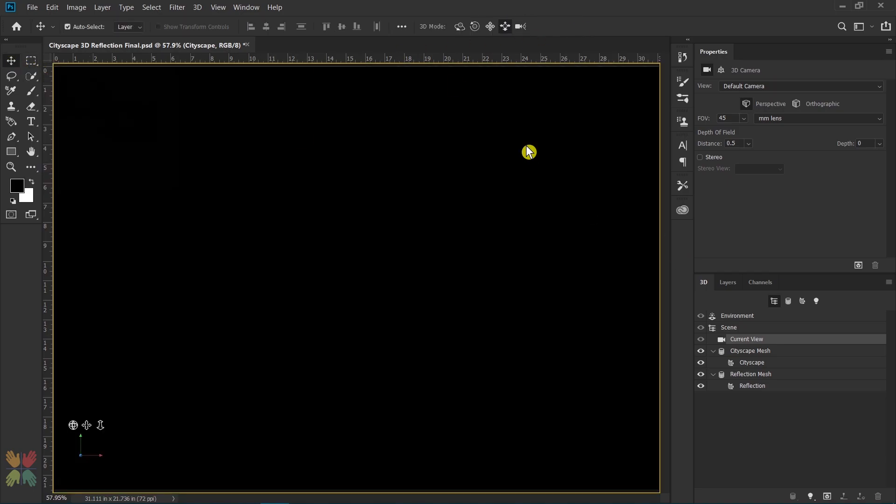
pyautogui.click(460, 27)
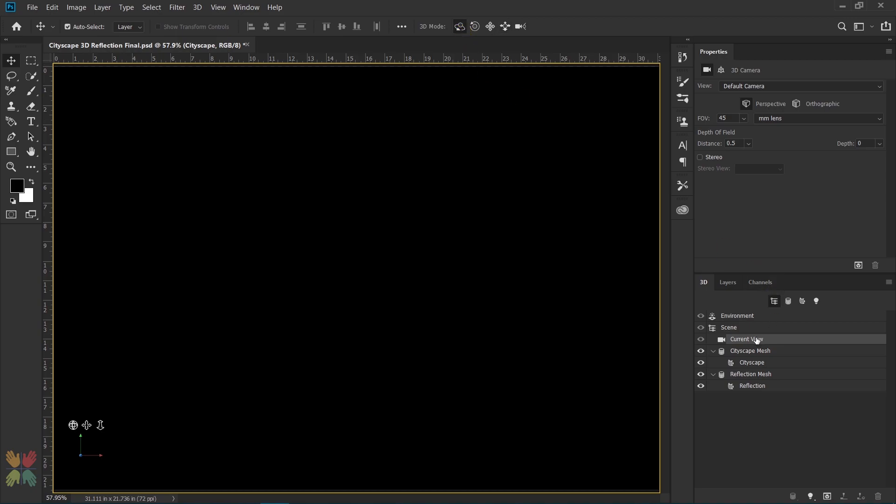
pyautogui.moveTo(630, 191); pyautogui.dragTo(340, 192)
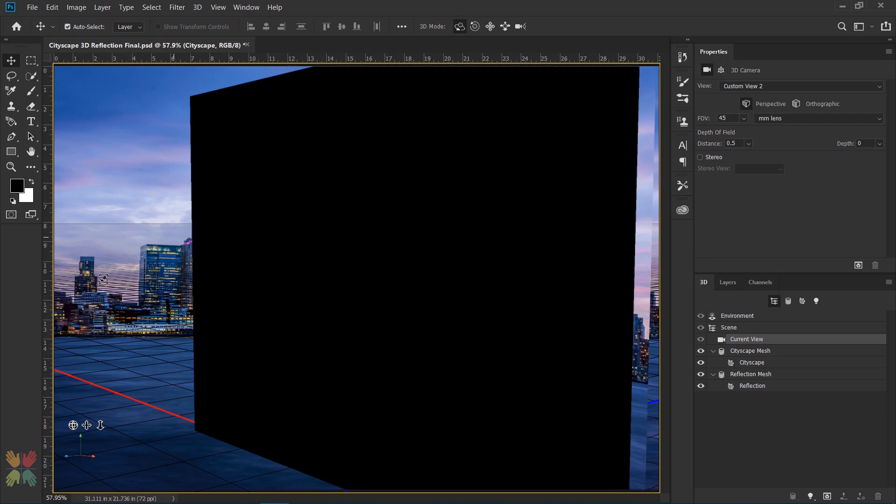
pyautogui.click(66, 445)
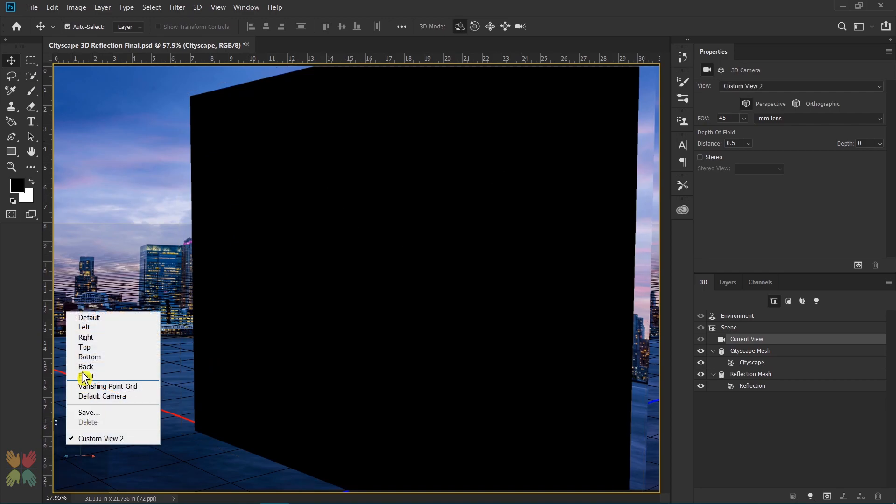
pyautogui.click(96, 315)
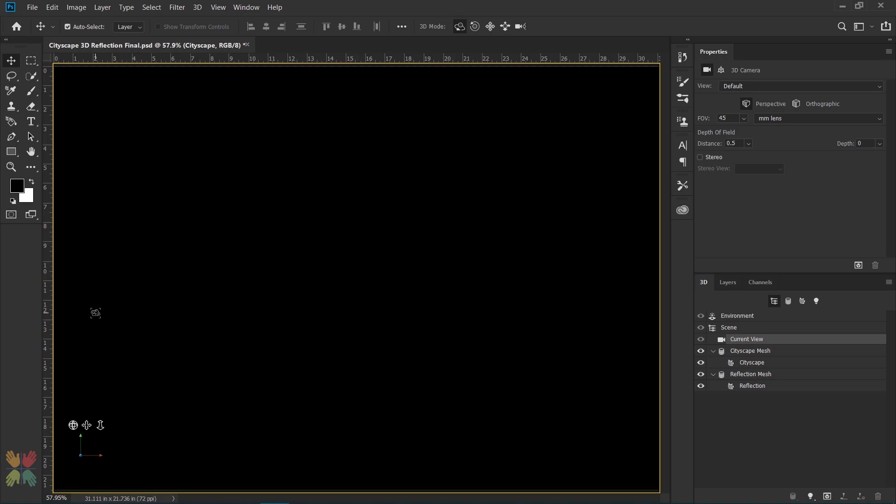
# Step: Rotate the Reflection Mesh to 90° about the X axis so it lies flat
pyautogui.click(767, 375)
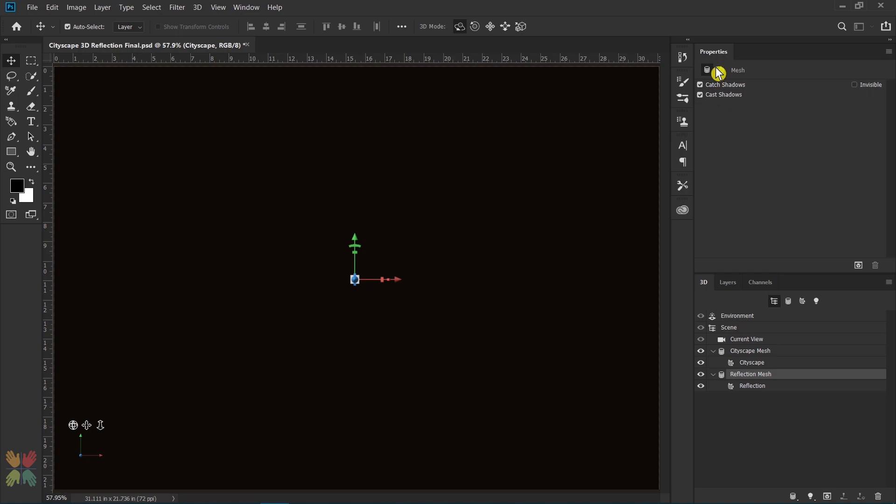
pyautogui.click(722, 71)
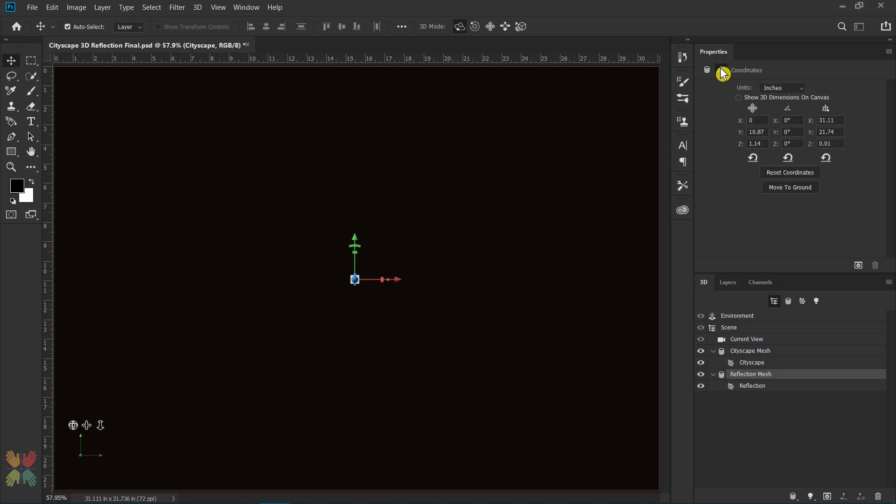
pyautogui.click(793, 121)
pyautogui.write('90')
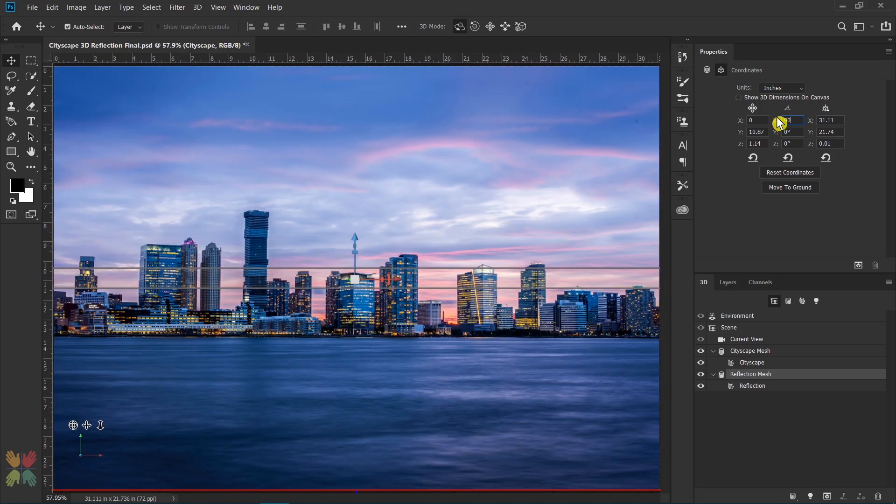
pyautogui.press('Return')
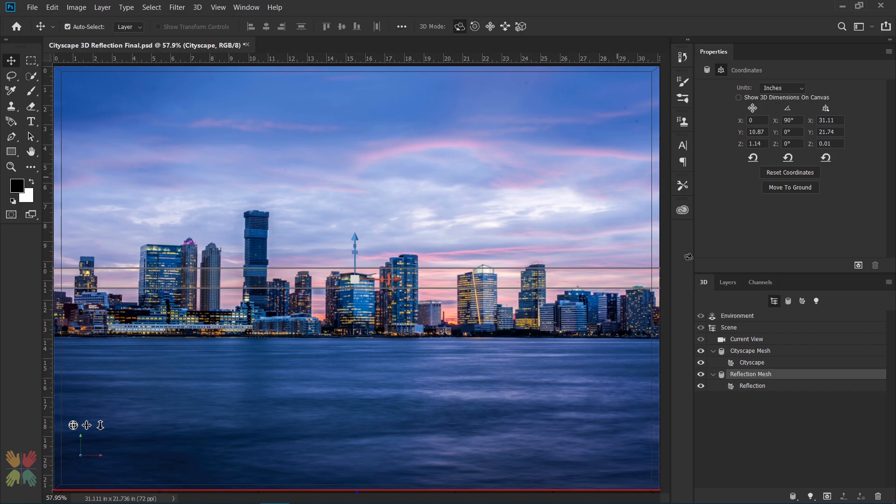
# Step: Move the Reflection Mesh to Z 10.67 in and Y 7.77 in, aligning its back edge with the Cityscape plane's waterline
pyautogui.click(753, 343)
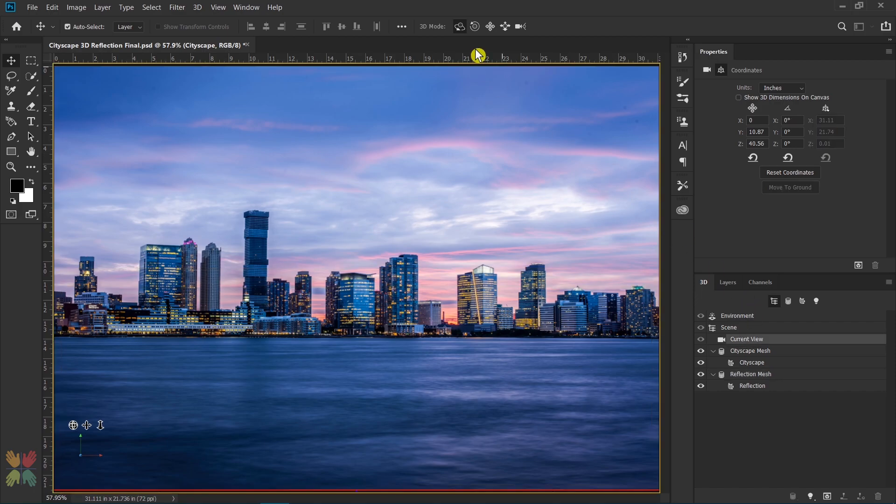
pyautogui.click(459, 28)
pyautogui.moveTo(625, 199); pyautogui.dragTo(515, 200)
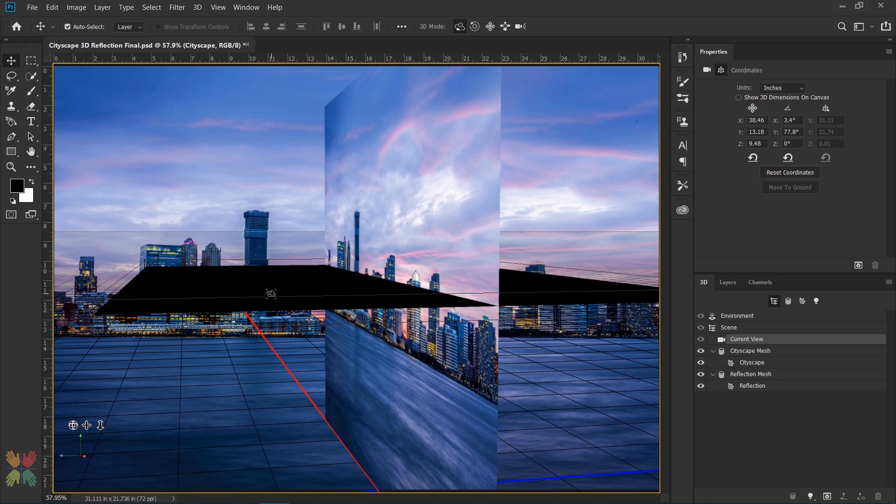
pyautogui.click(762, 375)
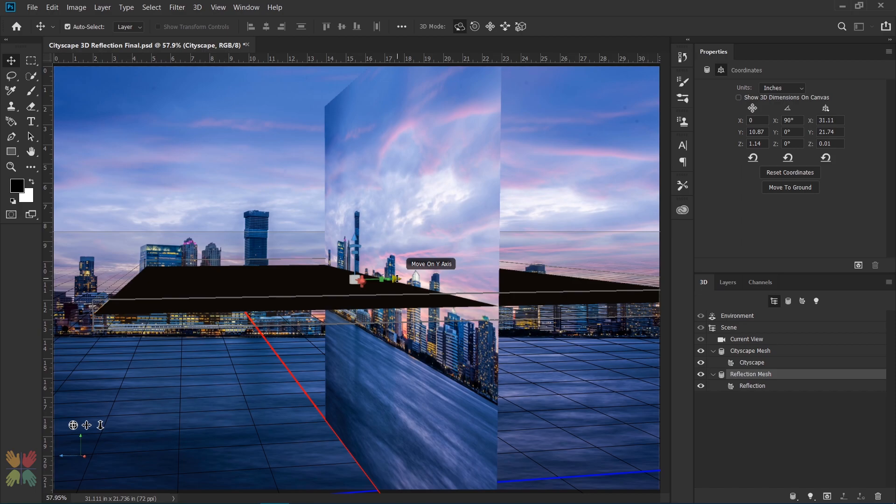
pyautogui.moveTo(397, 279); pyautogui.dragTo(244, 292)
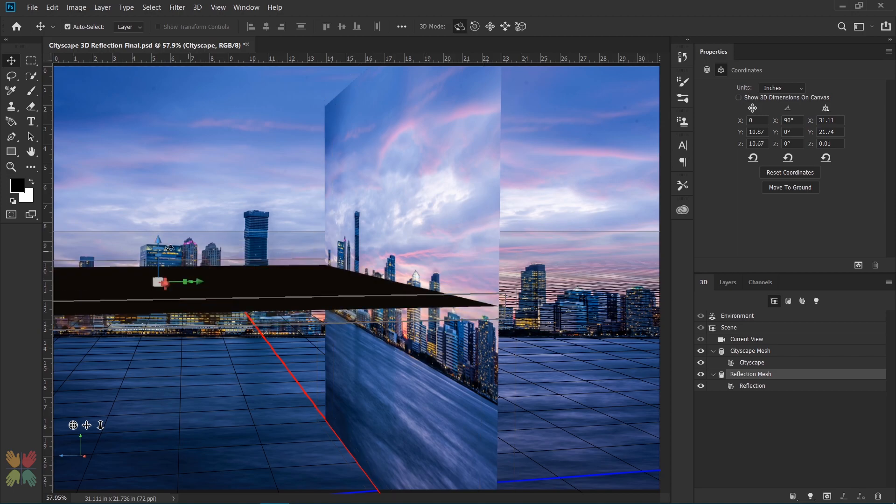
pyautogui.moveTo(158, 239); pyautogui.dragTo(161, 274)
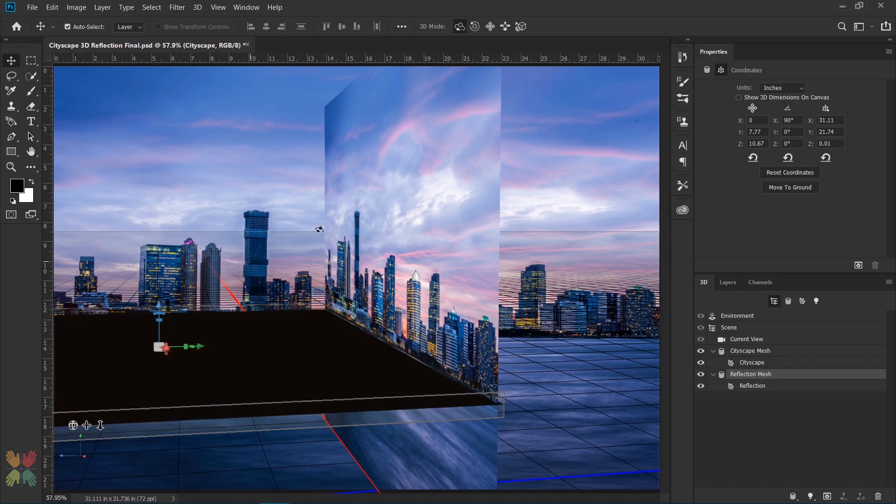
# Step: Restore the Default camera view and set the Current View's field of view to a 20 mm lens
pyautogui.rightClick(73, 425)
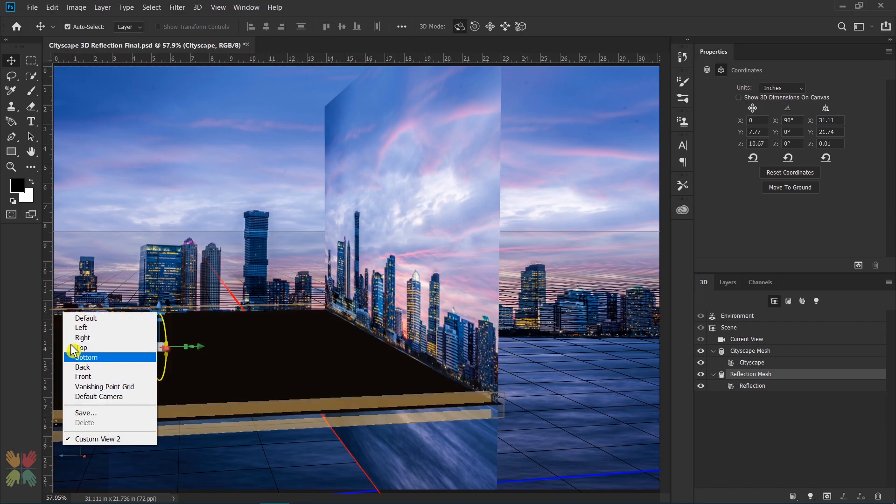
pyautogui.click(79, 322)
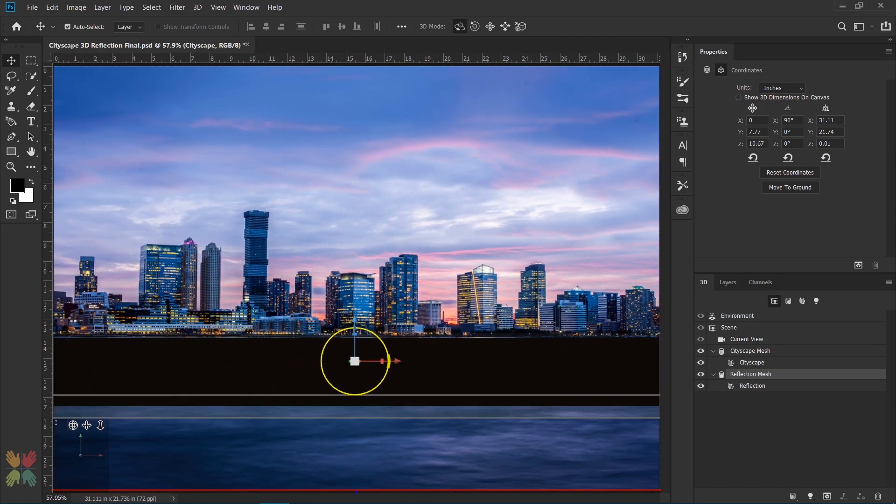
pyautogui.click(746, 340)
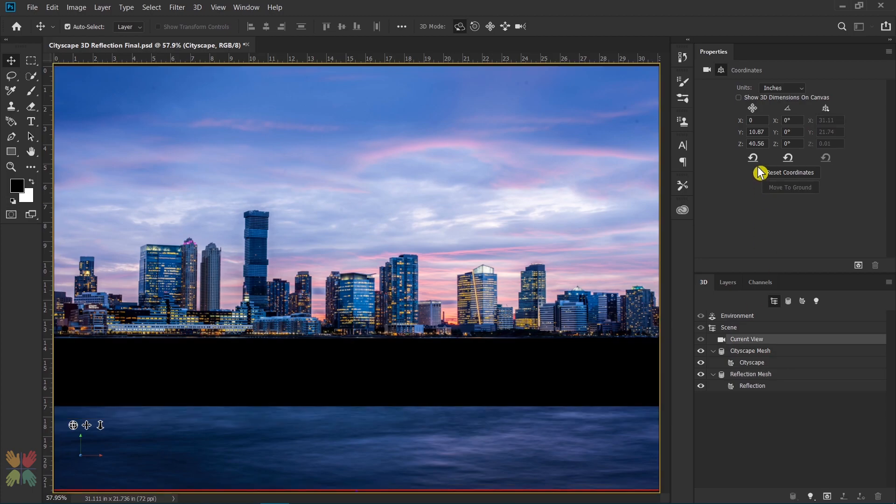
pyautogui.click(707, 72)
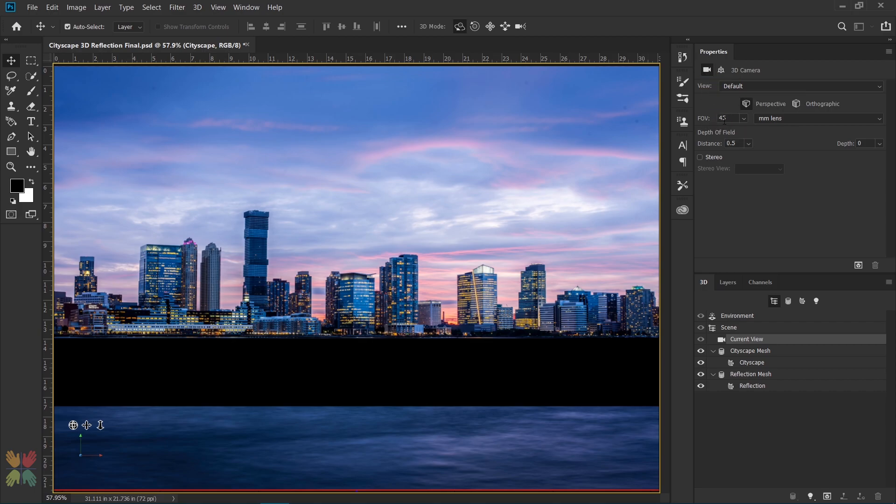
pyautogui.click(708, 119)
pyautogui.write('20')
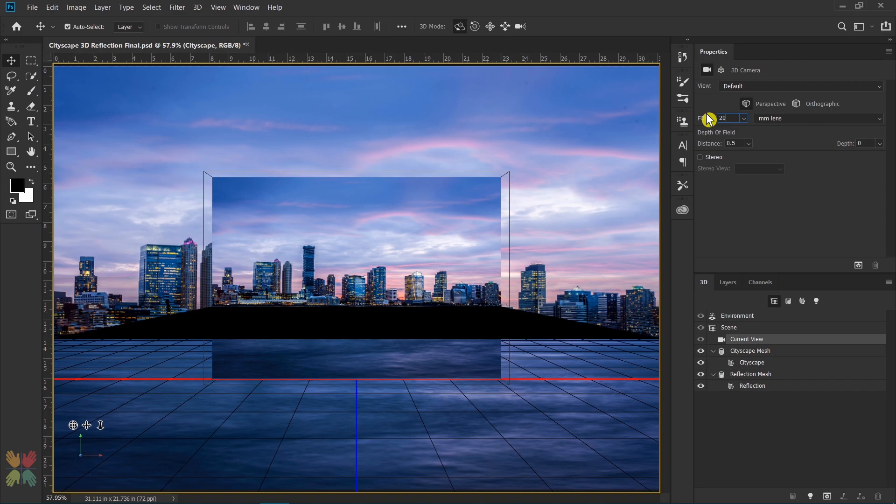
# Step: Set the Current View's field of view to a 19 mm lens and slide the camera in until the Cityscape plane fills the canvas width
pyautogui.moveTo(708, 119); pyautogui.dragTo(704, 120)
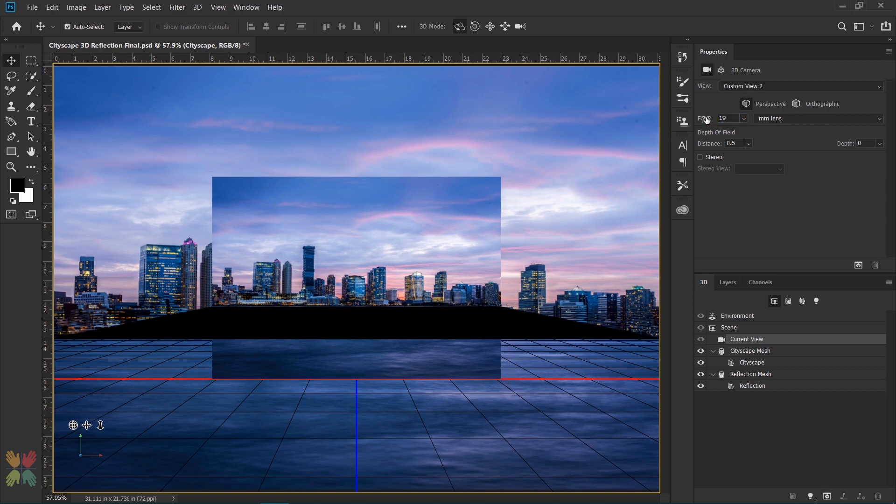
pyautogui.click(813, 126)
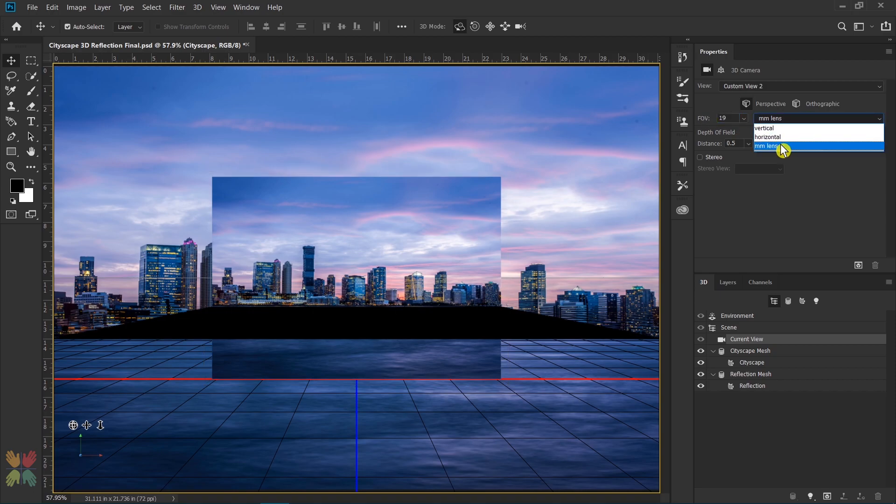
pyautogui.click(783, 149)
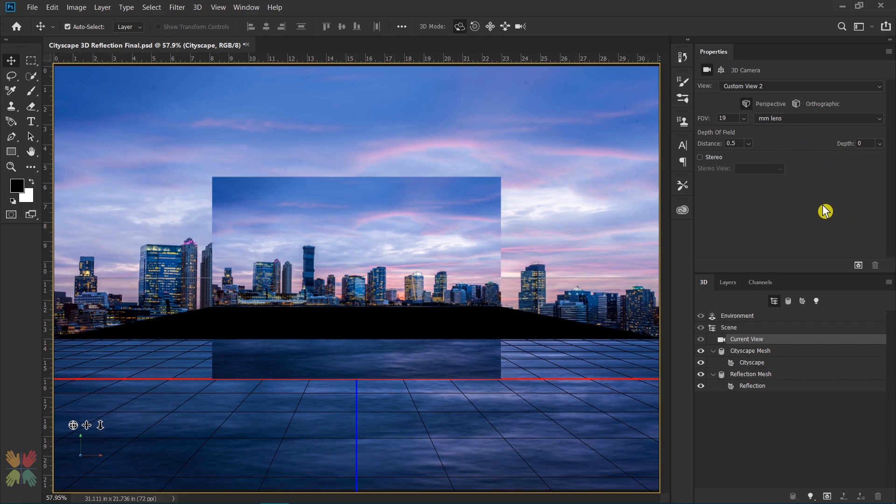
pyautogui.click(505, 26)
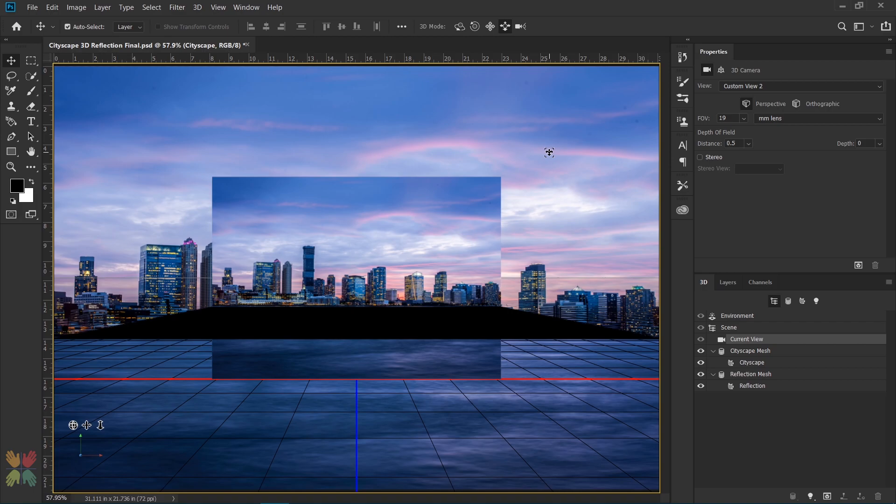
pyautogui.moveTo(570, 141); pyautogui.dragTo(550, 295)
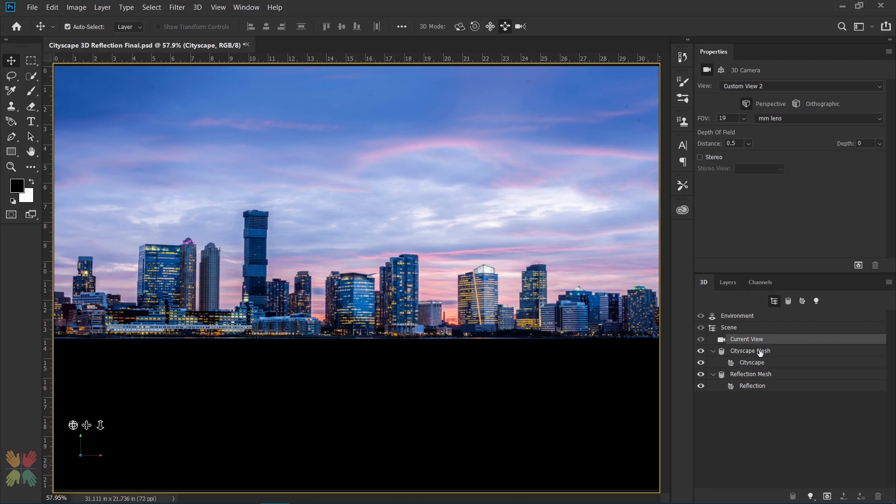
# Step: Open the Cityscape material's diffuse texture for editing, accepting that changes apply everywhere it is used
pyautogui.click(741, 355)
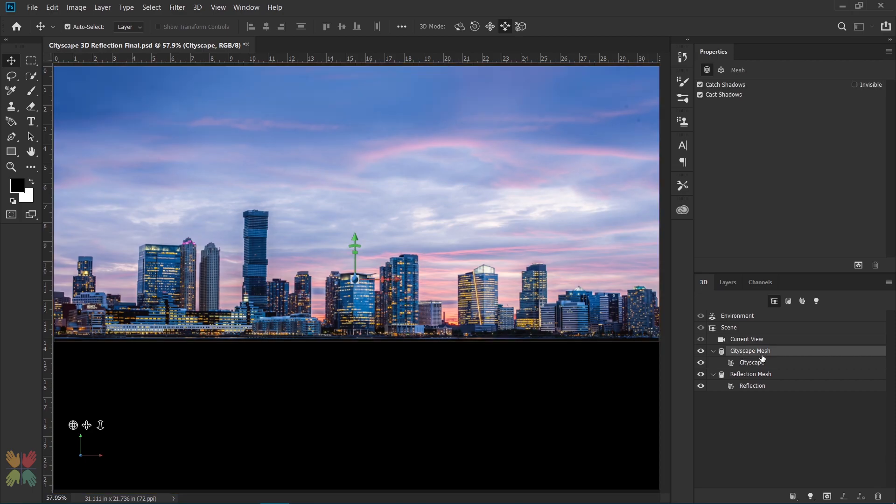
pyautogui.click(754, 363)
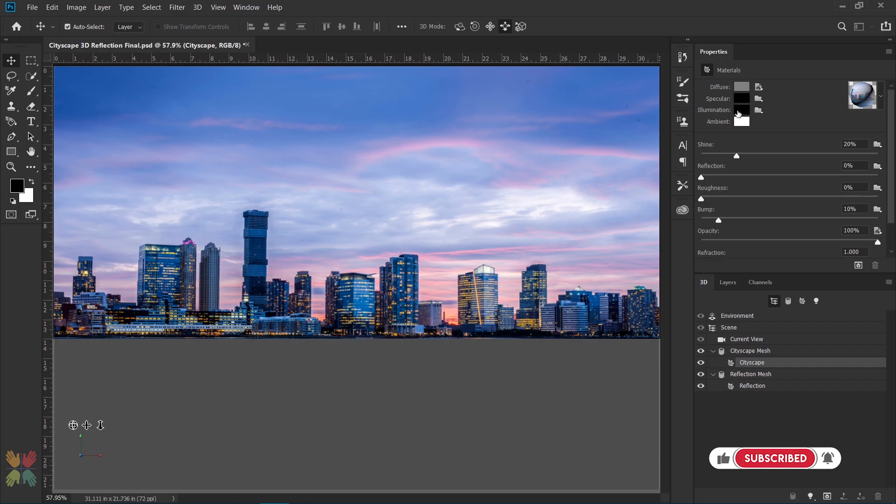
pyautogui.click(758, 87)
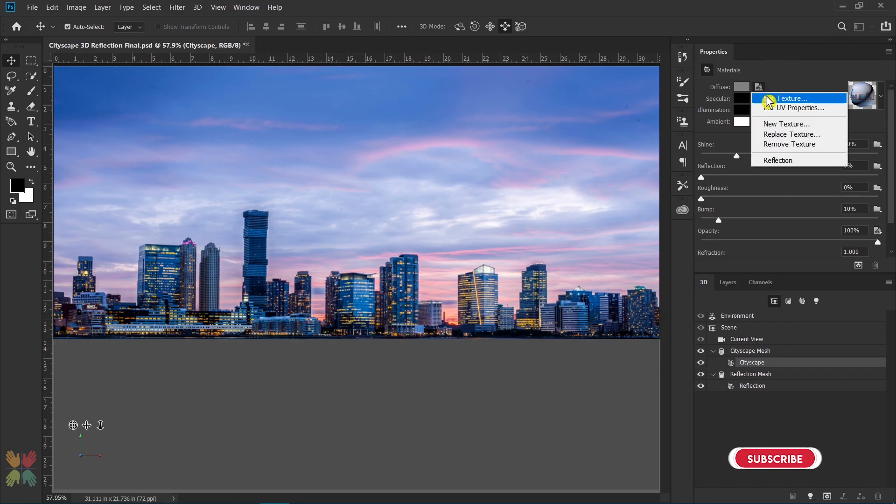
pyautogui.click(767, 98)
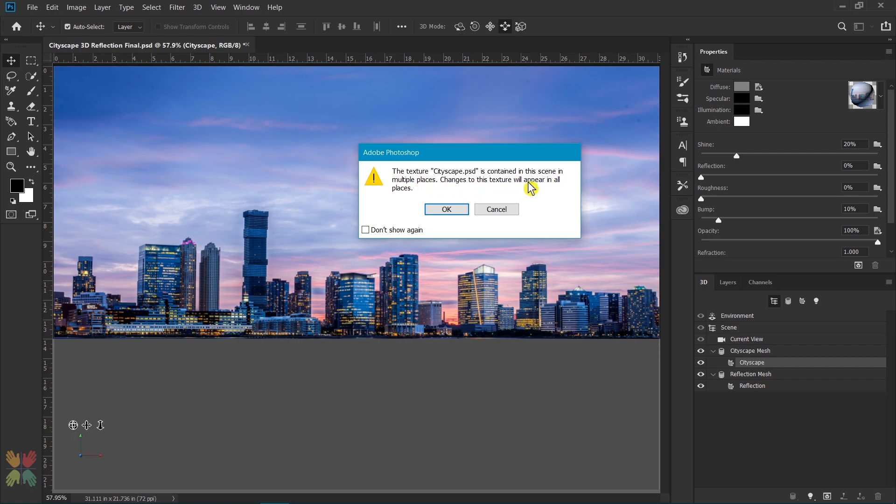
pyautogui.click(449, 208)
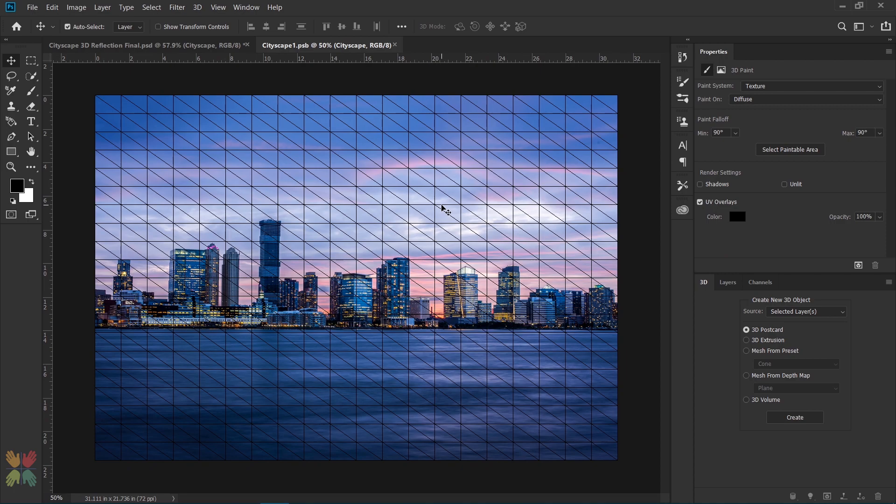
# Step: Select the entire Cityscape layer of the texture, copy its image and clear the selection
pyautogui.click(728, 282)
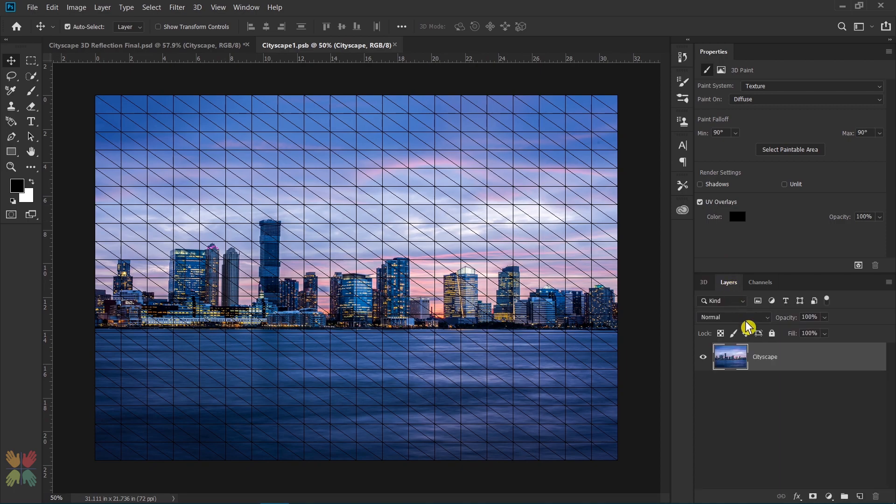
pyautogui.keyDown('ctrl'); pyautogui.click(730, 356); pyautogui.keyUp('ctrl')
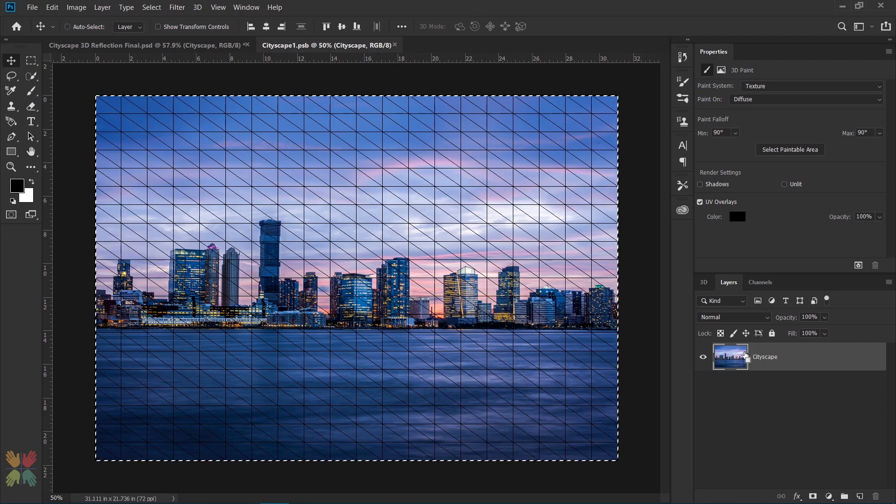
pyautogui.hotkey('ctrl', 'd')
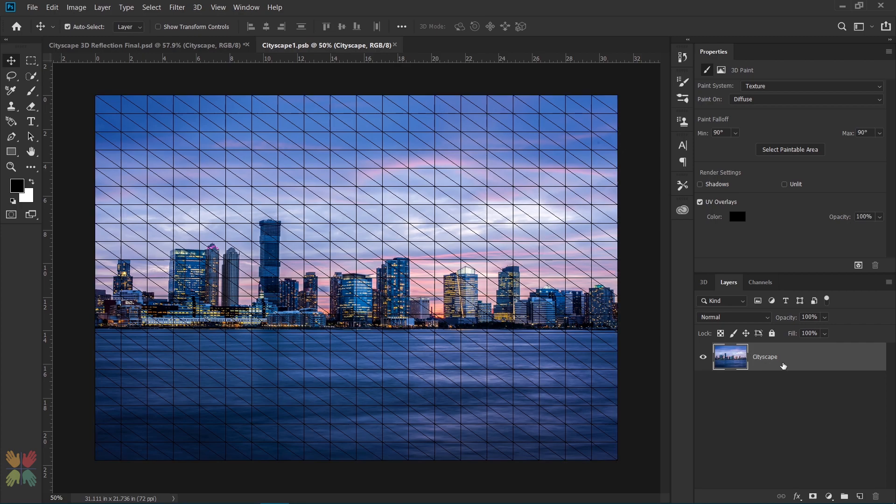
# Step: Add a new layer filled with black above the Cityscape layer, and save and close the diffuse texture
pyautogui.click(859, 496)
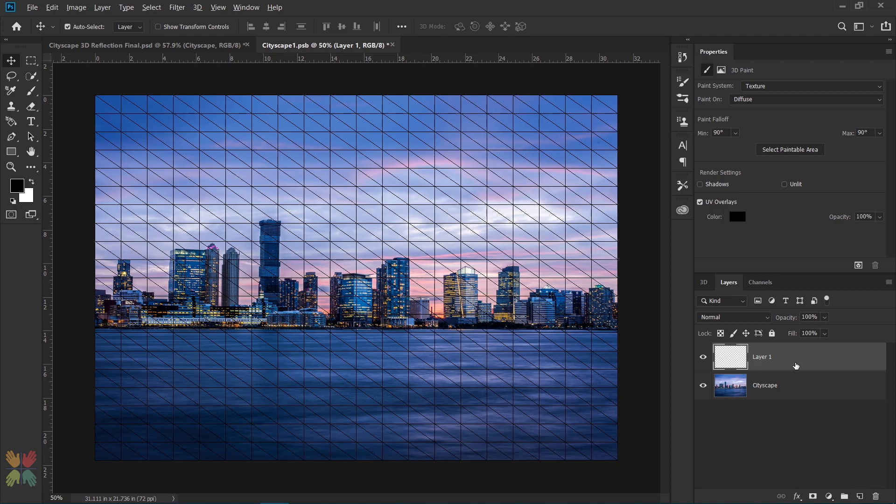
pyautogui.hotkey('alt', 'BackSpace')
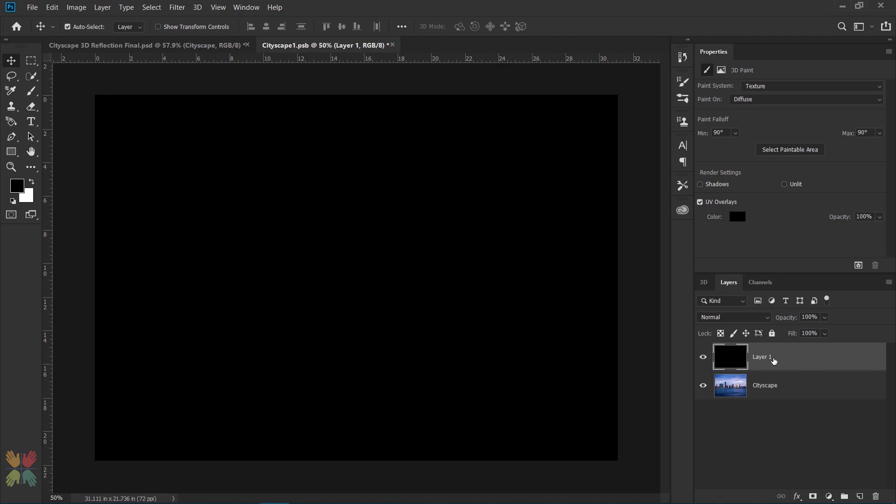
pyautogui.hotkey('ctrl', 's')
pyautogui.hotkey('ctrl', 'w')
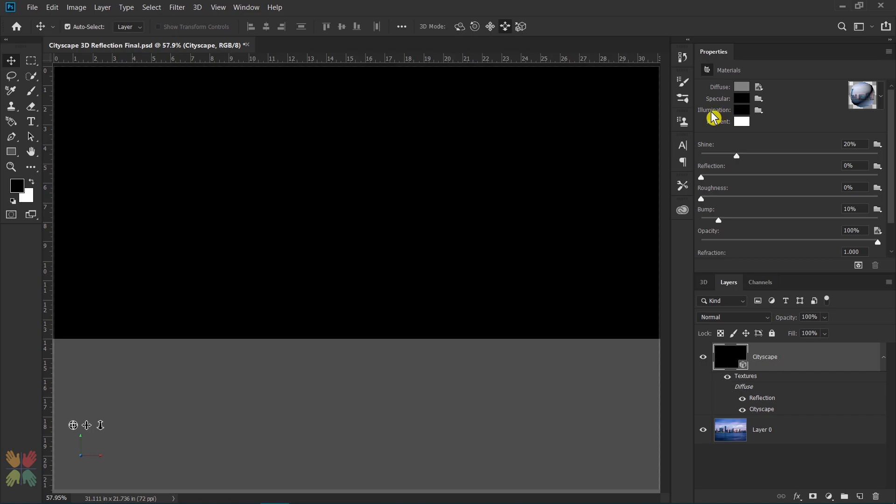
# Step: Create a new illumination texture for the Cityscape material, 2240 by 1565 pixels at 72 pixels/inch
pyautogui.click(759, 111)
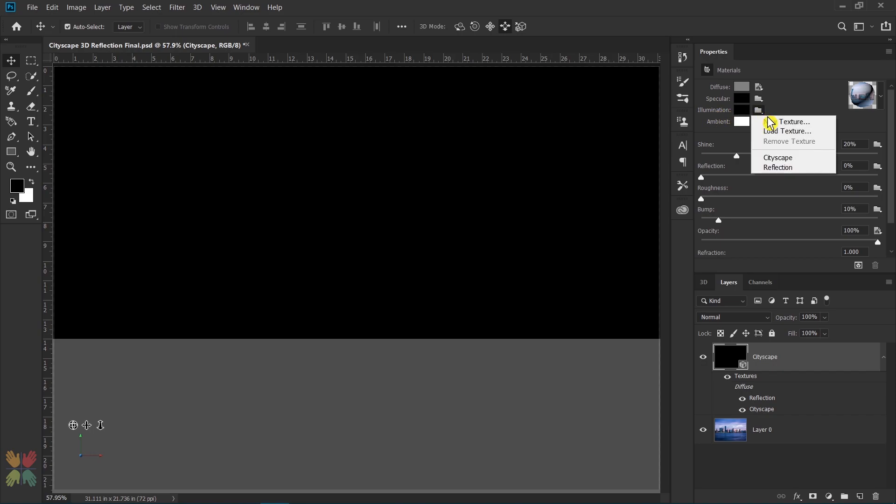
pyautogui.click(769, 125)
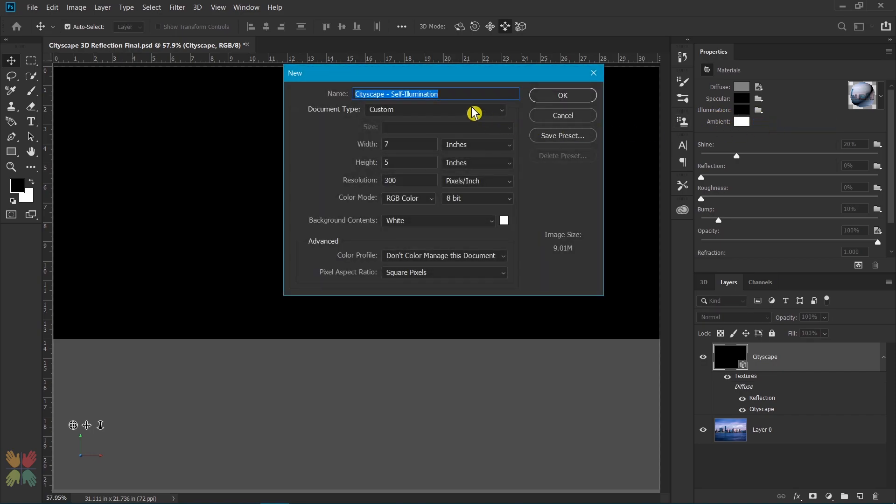
pyautogui.click(456, 148)
pyautogui.click(460, 146)
pyautogui.hotkey('shift', 'Tab')
pyautogui.write('224')
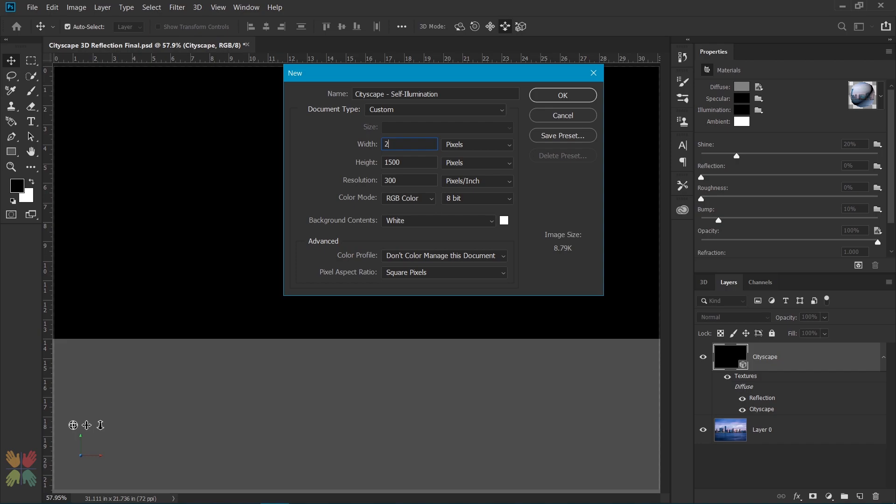
pyautogui.press('Tab')
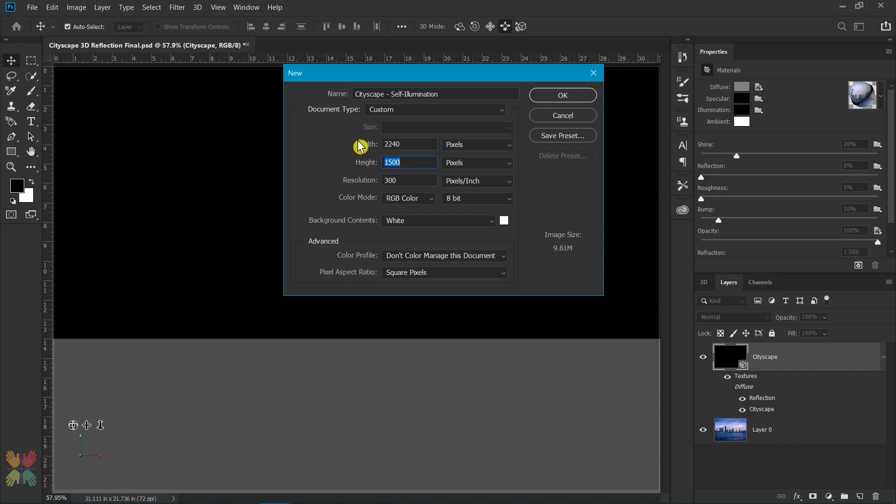
pyautogui.write('156')
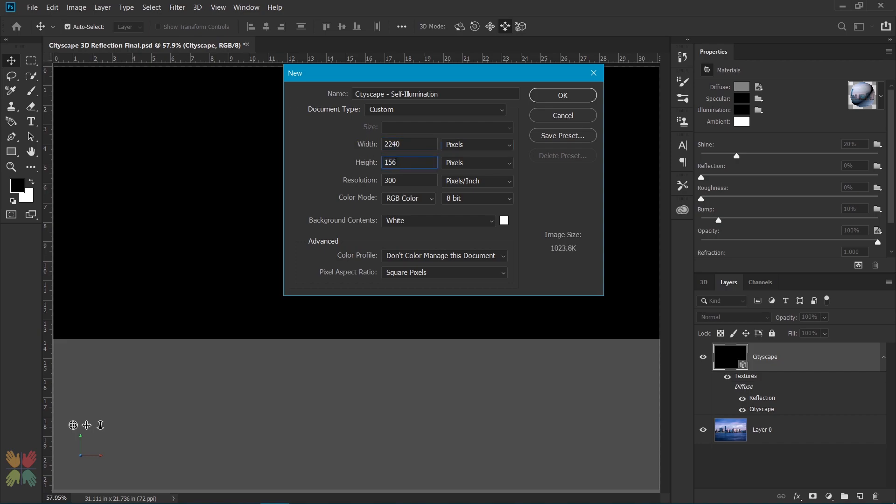
pyautogui.write('5')
pyautogui.press('Tab')
pyautogui.write('72')
pyautogui.click(546, 94)
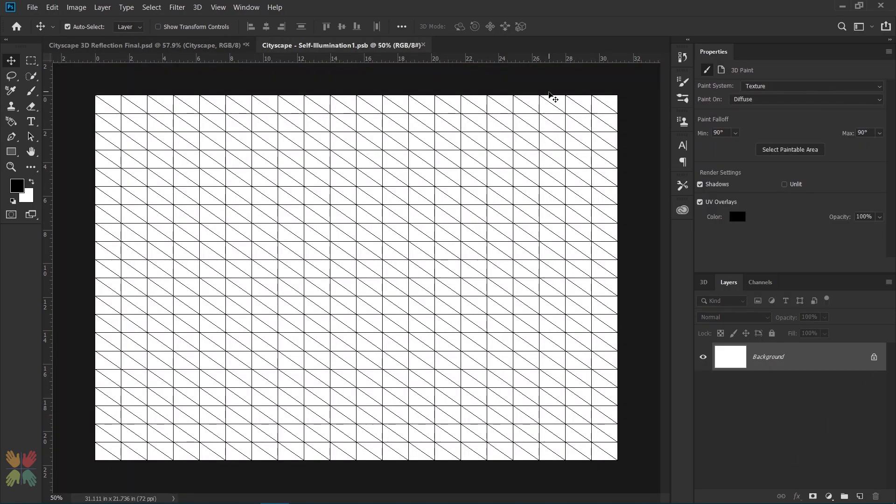
# Step: Paste the copied cityscape image into the self-illumination texture, and save and close it
pyautogui.hotkey('ctrl', 'v')
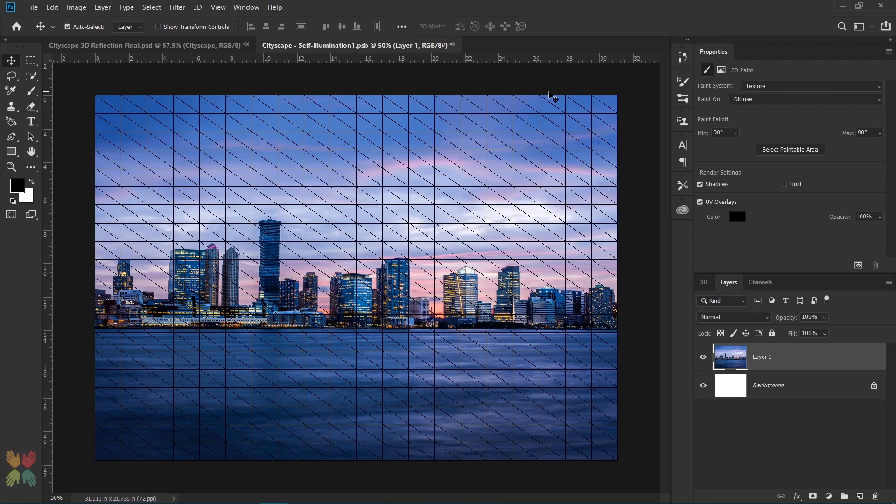
pyautogui.hotkey('ctrl', 's')
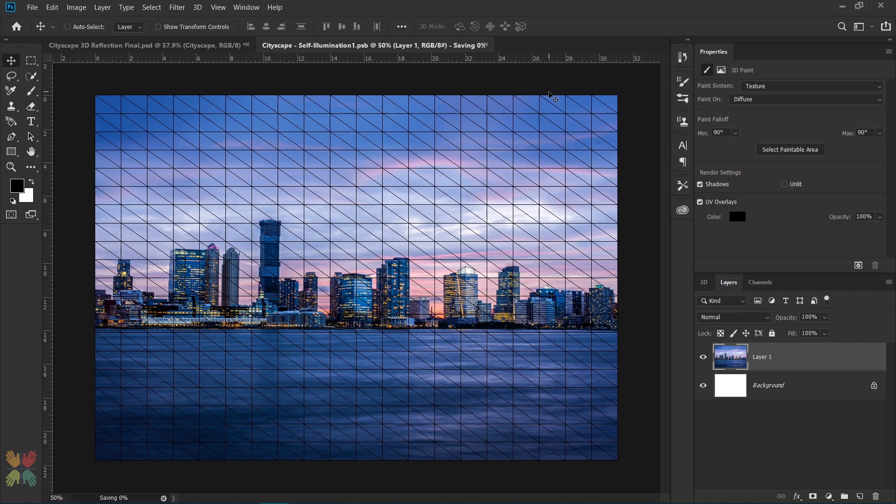
pyautogui.hotkey('ctrl', 'w')
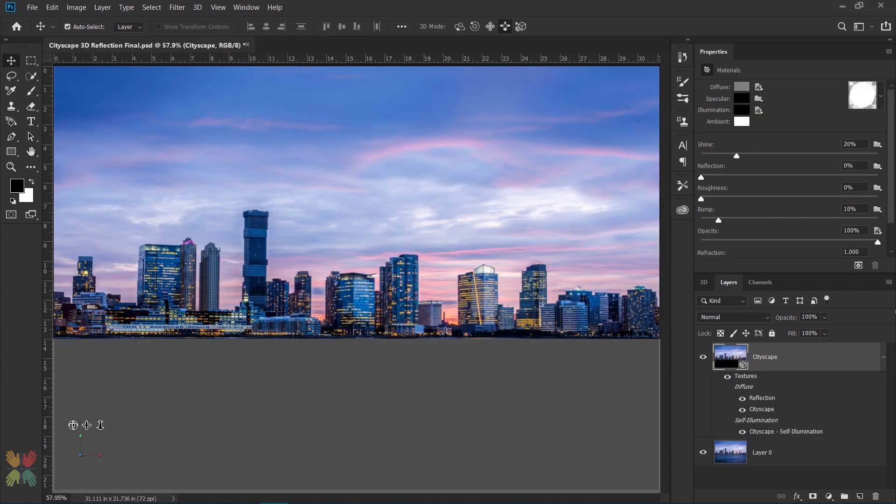
# Step: Set the Reflection material's shine to 80%, reflection to 100% and roughness to 10%
pyautogui.click(703, 281)
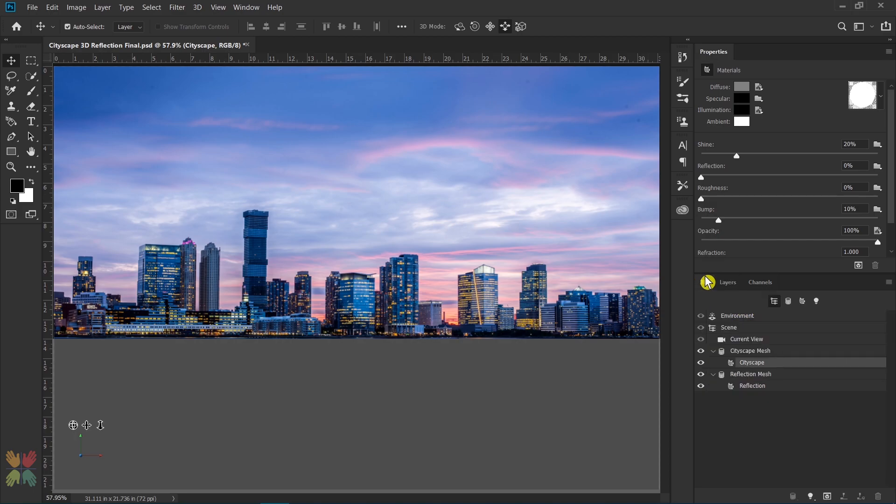
pyautogui.click(758, 387)
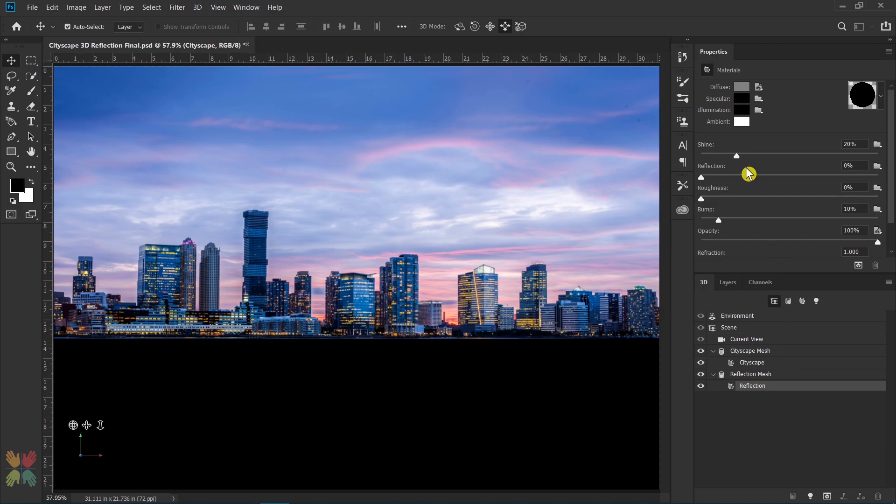
pyautogui.click(858, 143)
pyautogui.write('80')
pyautogui.press('Return')
pyautogui.write('100')
pyautogui.press('Return')
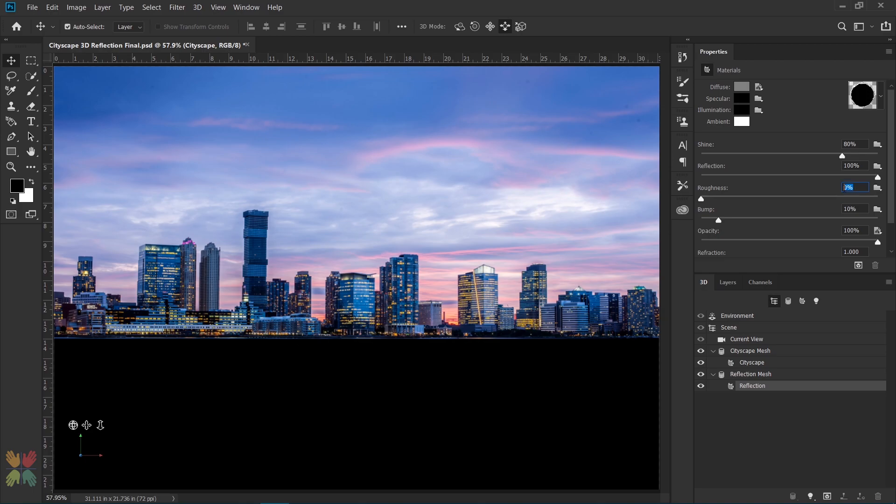
pyautogui.write('10')
pyautogui.press('Return')
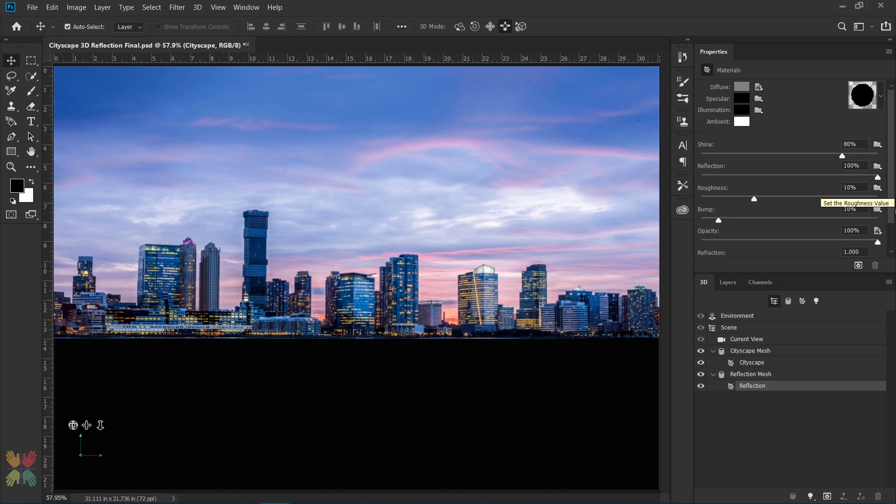
# Step: Create a new bump texture for the Reflection material, 2240 by 1565 pixels
pyautogui.click(877, 209)
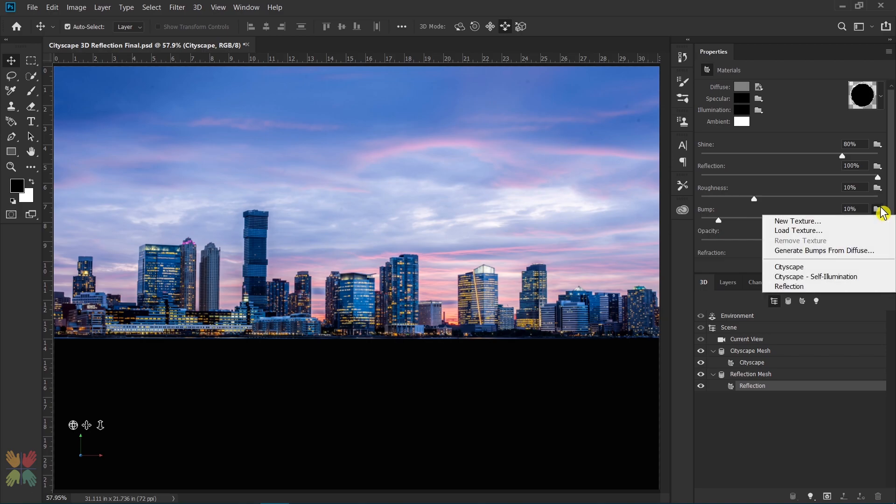
pyautogui.click(856, 221)
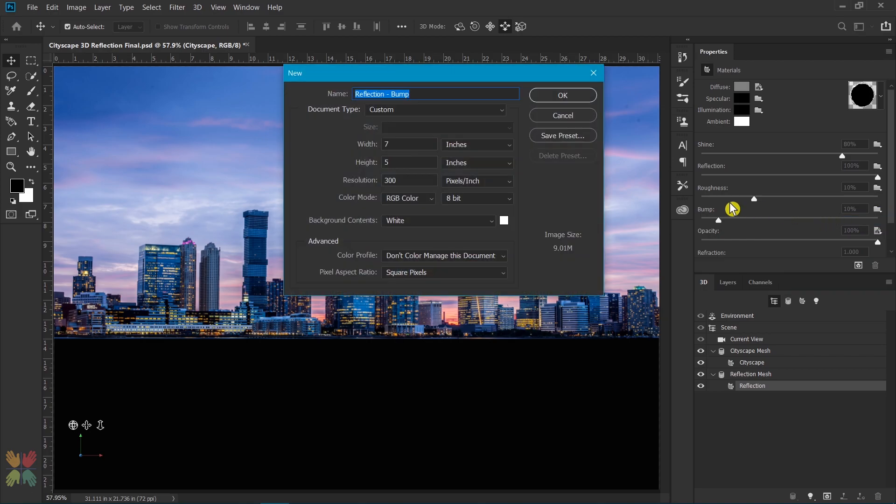
pyautogui.click(466, 144)
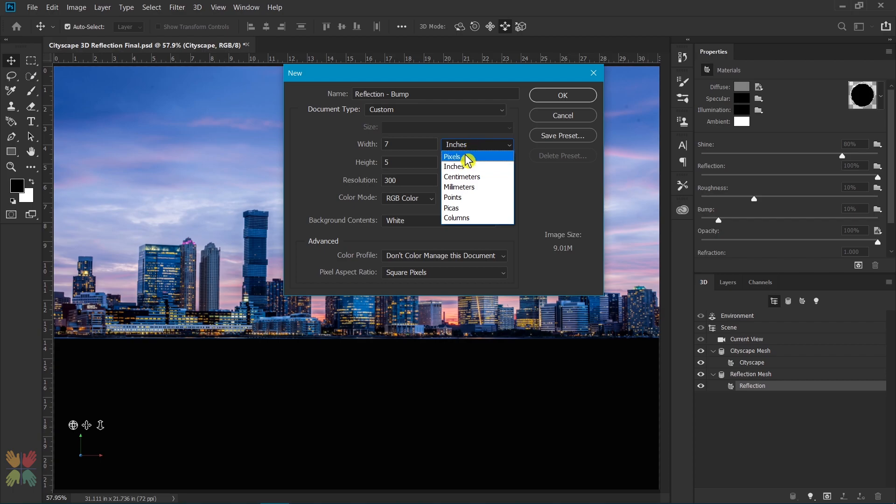
pyautogui.click(466, 157)
pyautogui.doubleClick(393, 144)
pyautogui.write('2240')
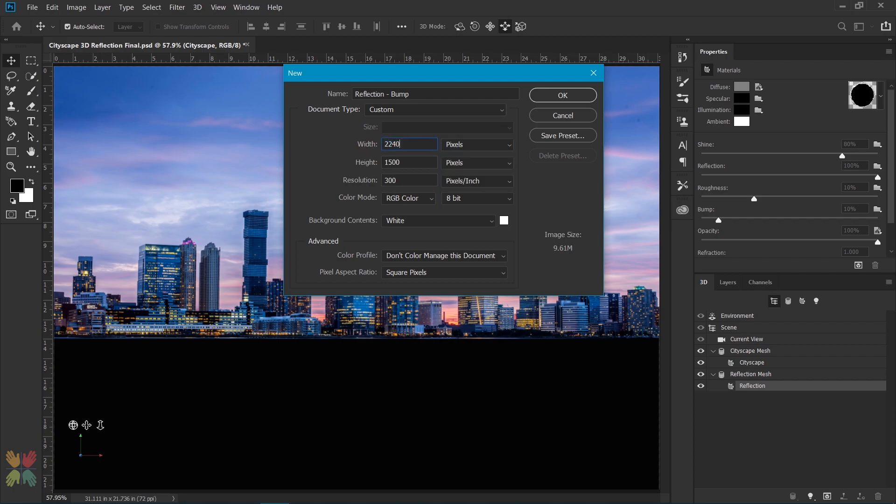
pyautogui.press('Tab')
pyautogui.write('1565')
pyautogui.press('Return')
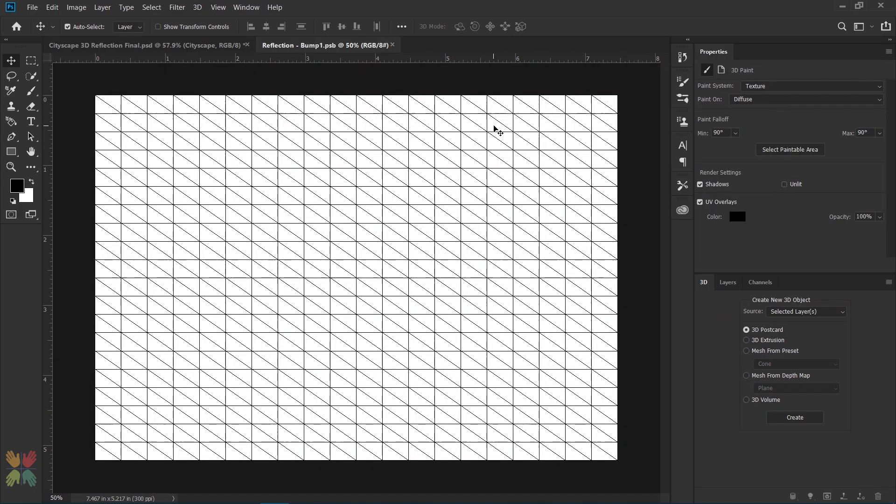
# Step: Open the Reflection material's bump texture and fill its background with 50% Gray
pyautogui.click(740, 282)
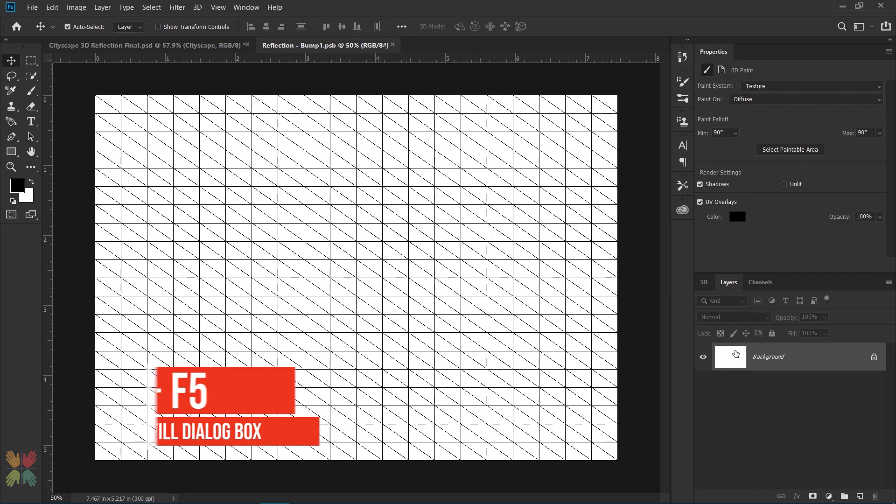
pyautogui.hotkey('shift', 'F5')
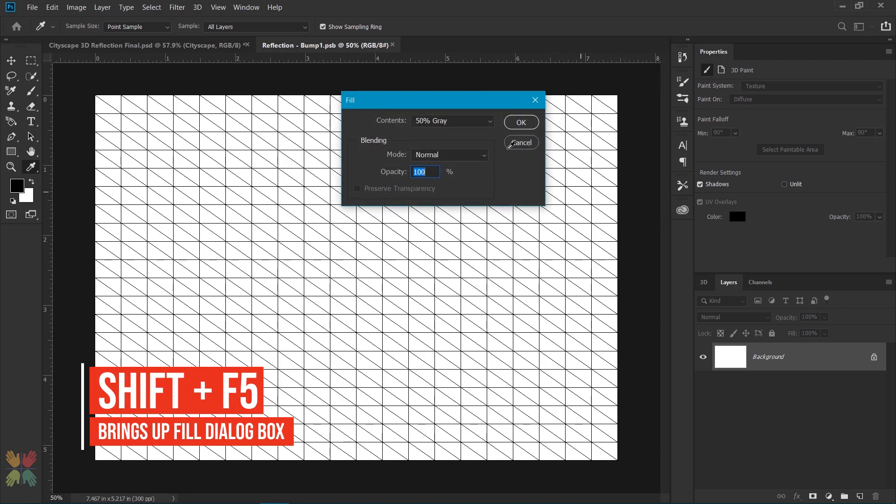
pyautogui.click(436, 121)
pyautogui.click(438, 224)
pyautogui.click(519, 122)
# Step: Add 400% Gaussian monochromatic noise to the bump texture
pyautogui.click(176, 8)
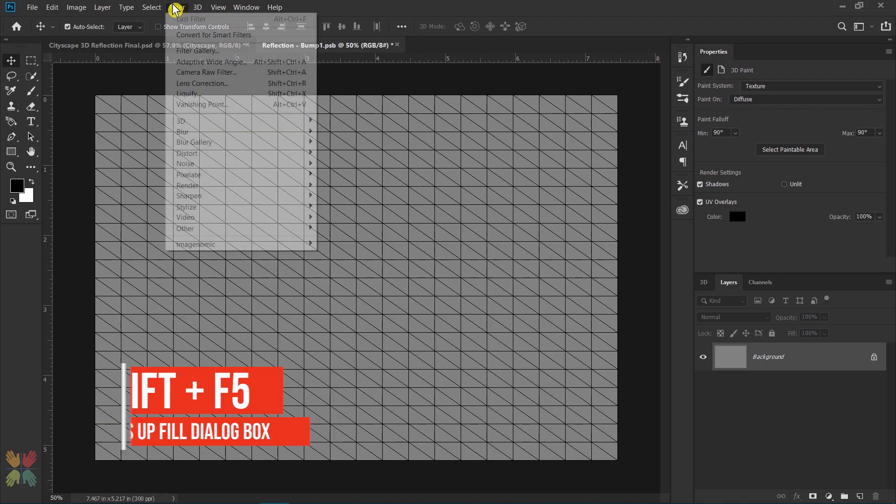
pyautogui.moveTo(262, 168)
pyautogui.click(340, 164)
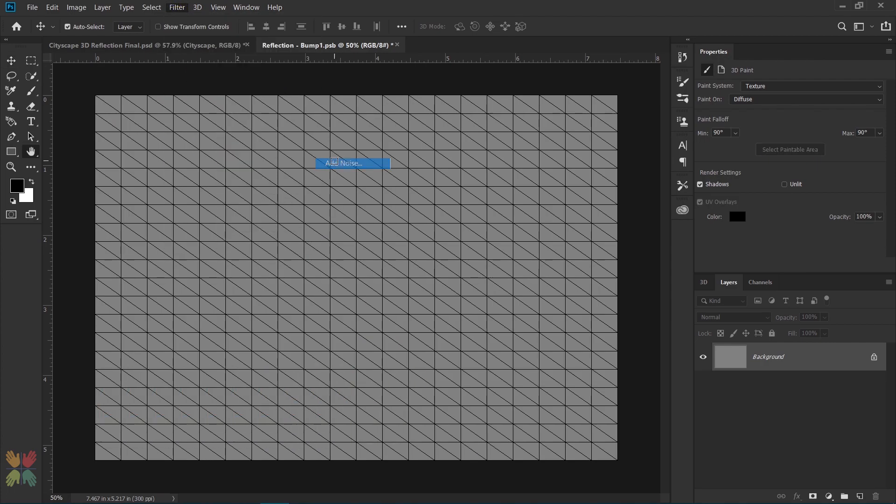
pyautogui.click(457, 251)
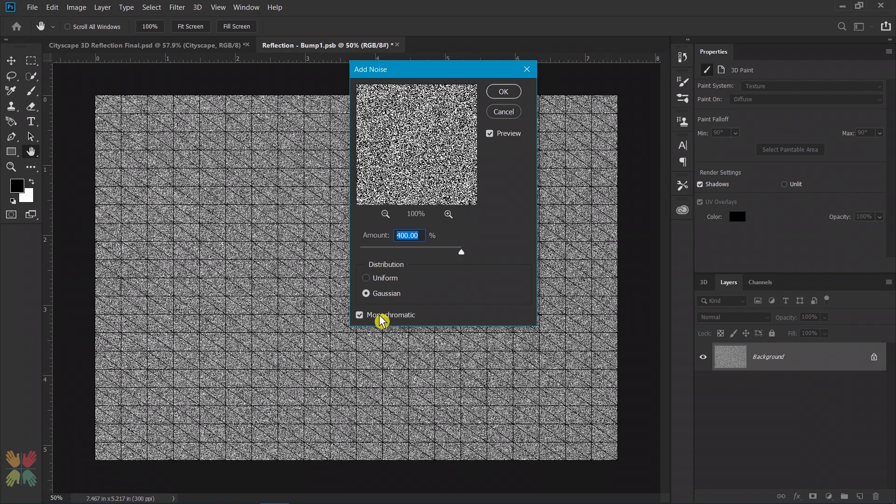
pyautogui.click(504, 93)
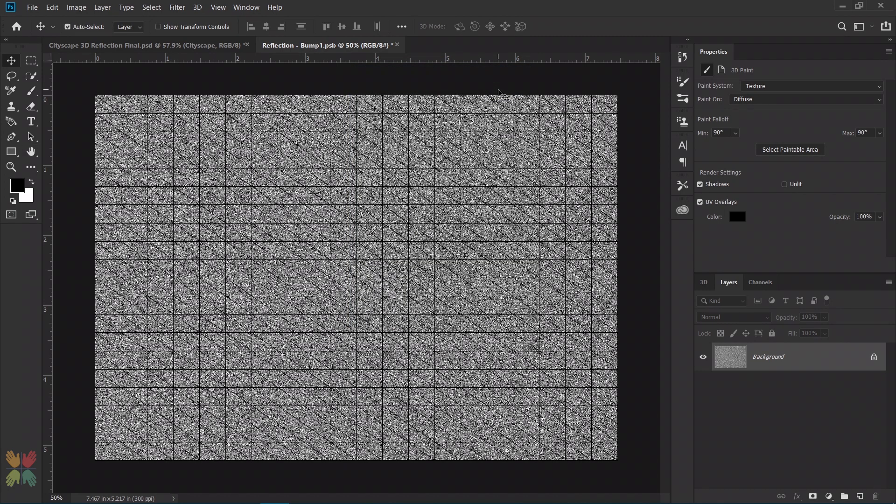
# Step: Apply a Motion Blur with a 0° angle and a 70-pixel distance to the noise
pyautogui.click(178, 8)
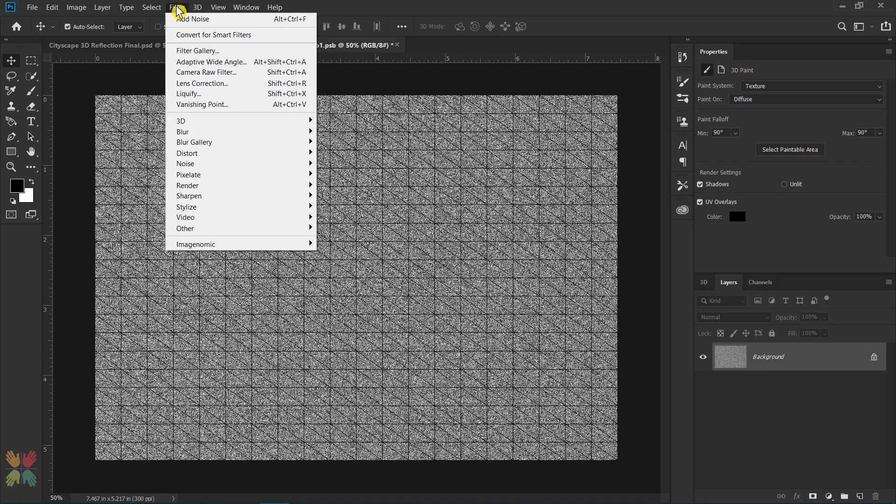
pyautogui.moveTo(199, 133)
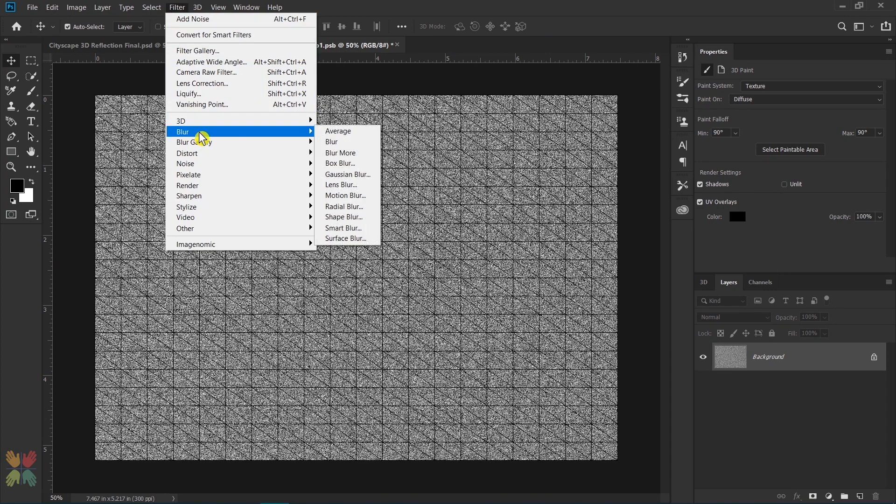
pyautogui.click(351, 195)
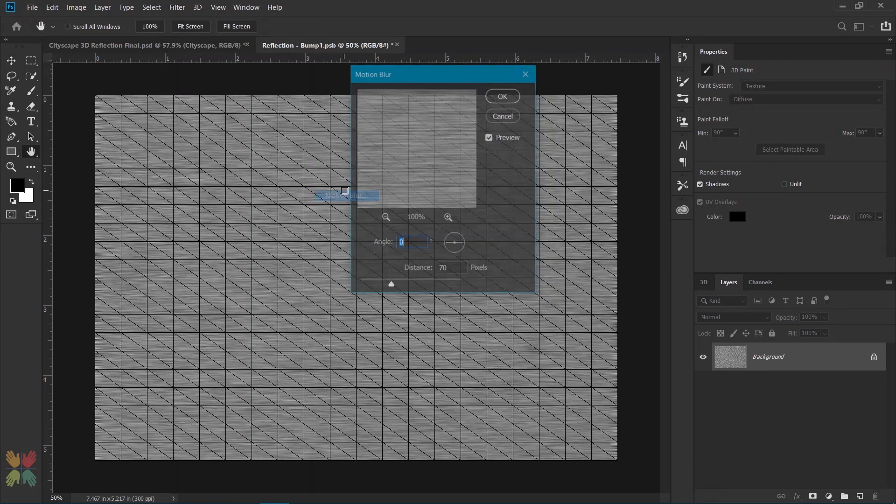
pyautogui.doubleClick(422, 241)
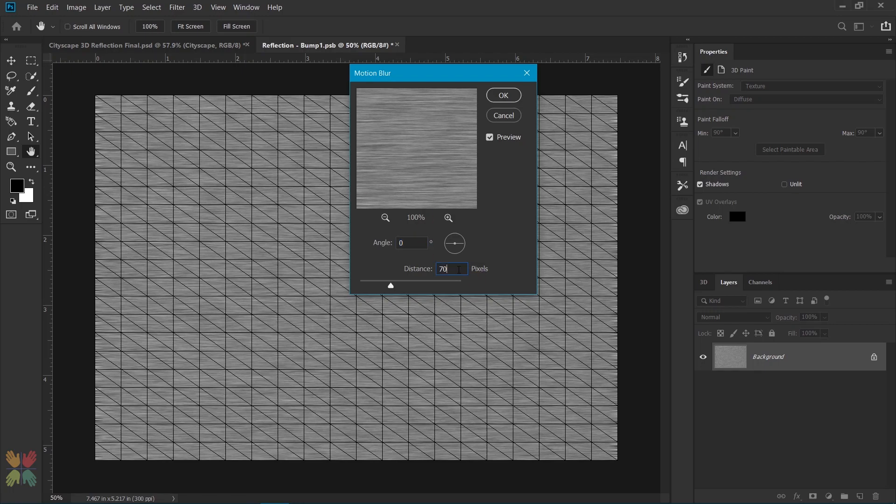
pyautogui.click(509, 95)
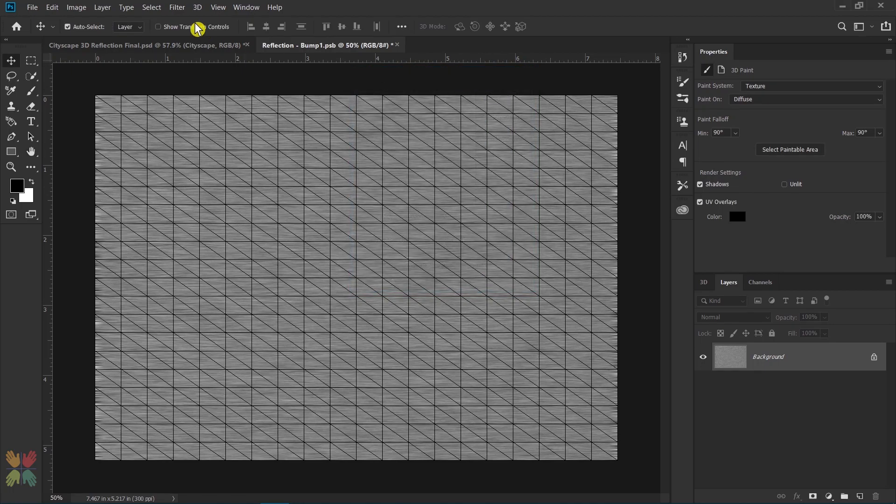
# Step: Soften the bump texture with a Gaussian Blur of 1.0 pixel radius
pyautogui.click(177, 7)
pyautogui.moveTo(286, 139)
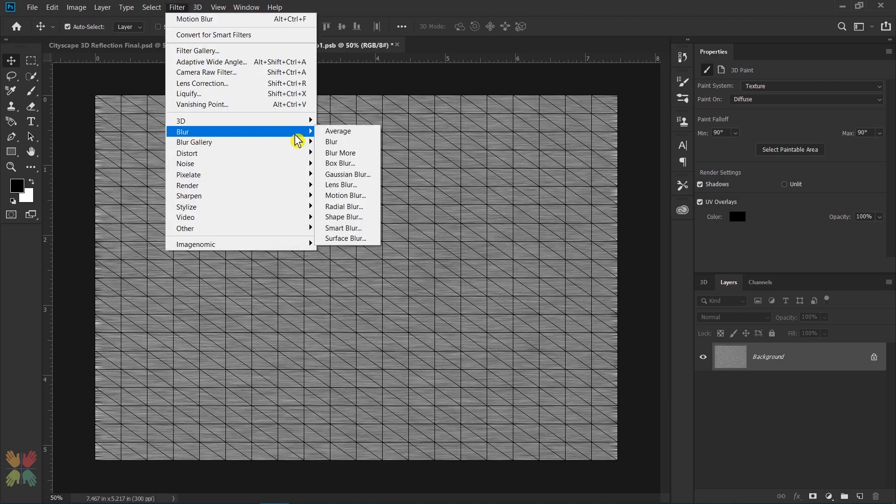
pyautogui.click(347, 174)
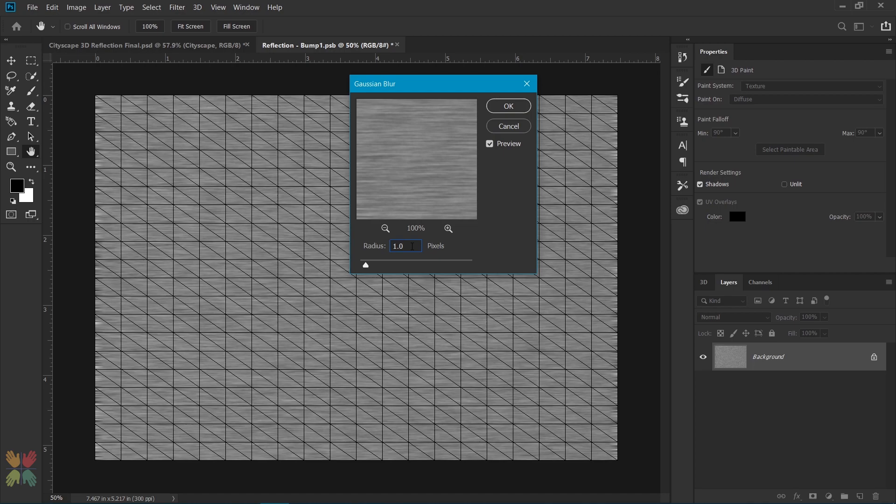
pyautogui.press('Return')
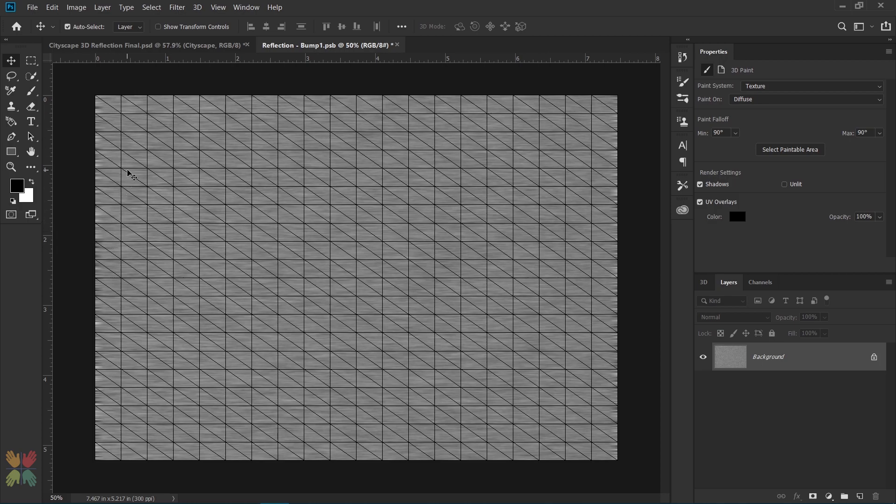
# Step: Clean up the ragged left and right edges of the bump texture with a 73-pixel Clone Stamp, and save and close the texture
pyautogui.click(14, 109)
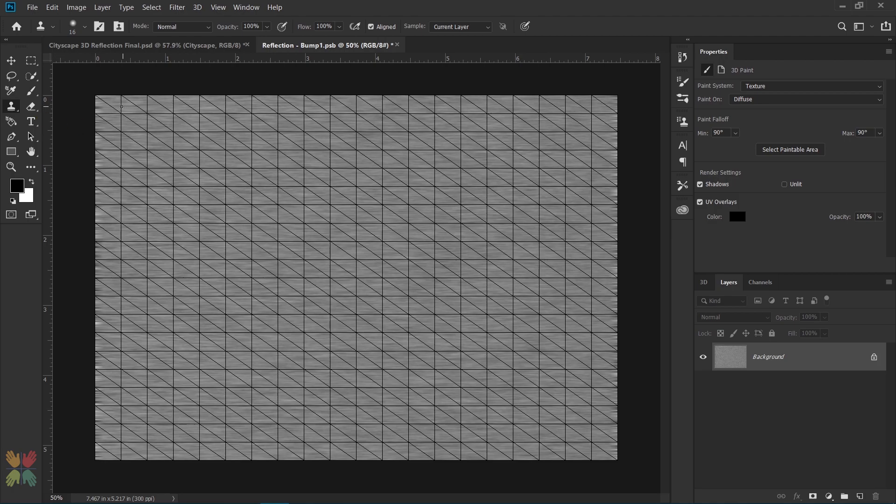
pyautogui.moveTo(123, 108); pyautogui.dragTo(136, 114)
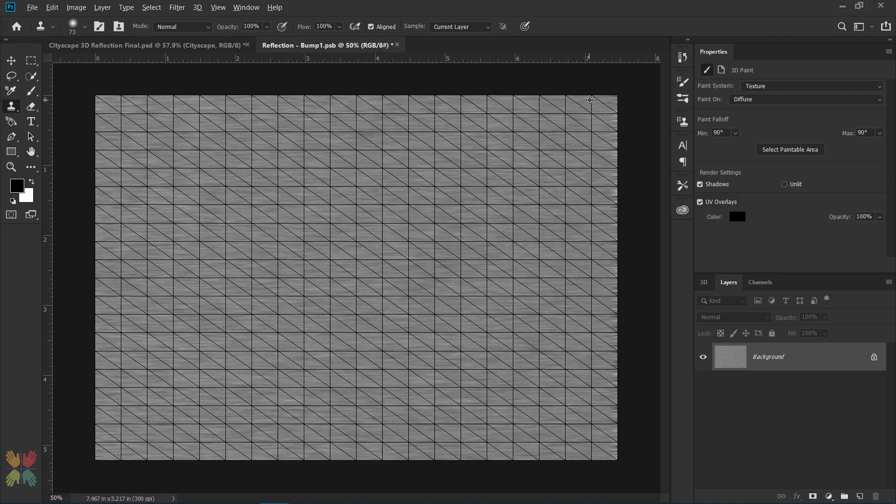
pyautogui.click(615, 98)
pyautogui.keyDown('shift'); pyautogui.click(617, 459); pyautogui.keyUp('shift')
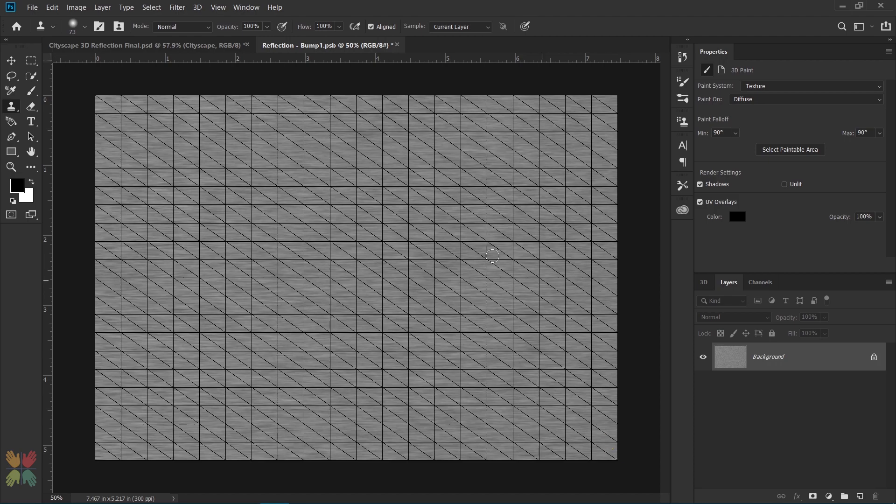
pyautogui.hotkey('ctrl', 's')
pyautogui.hotkey('ctrl', 'w')
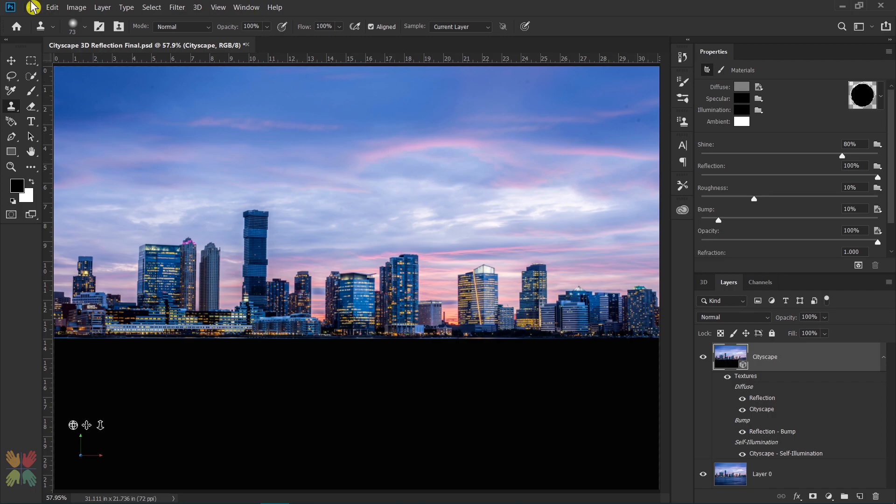
# Step: Set the ray tracer's render tile size to Large in the 3D preferences
pyautogui.click(52, 7)
pyautogui.moveTo(115, 459)
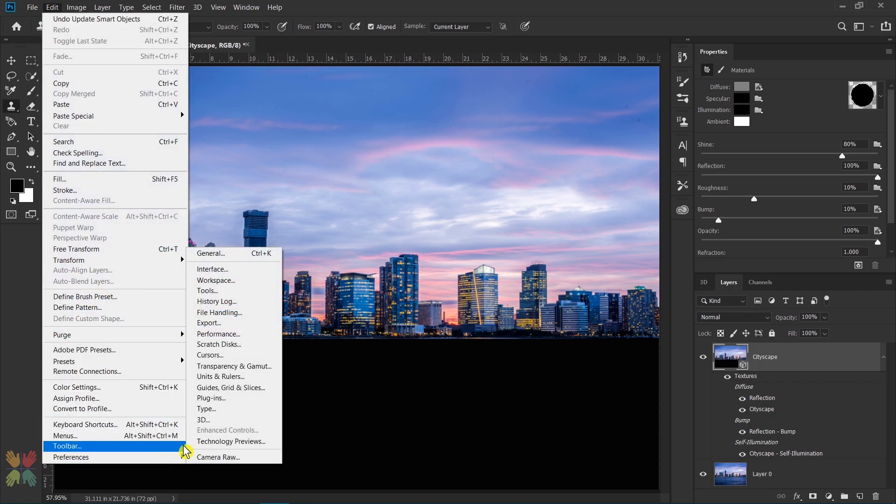
pyautogui.click(200, 367)
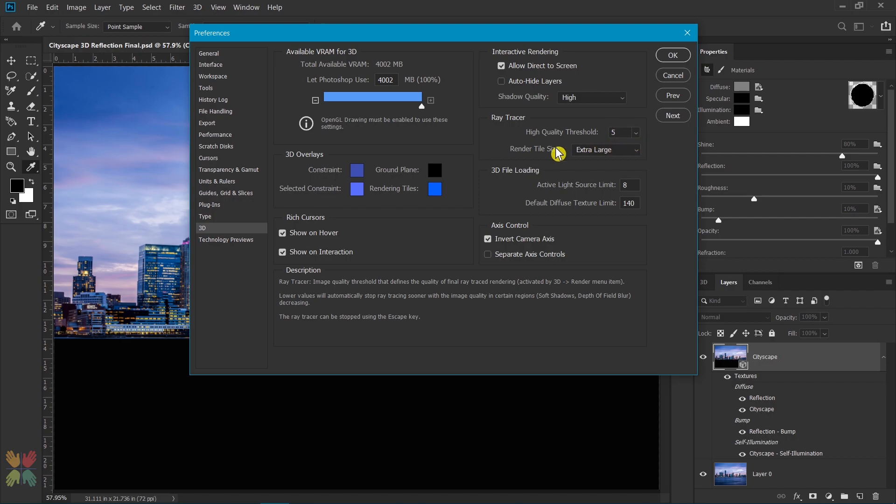
pyautogui.click(602, 150)
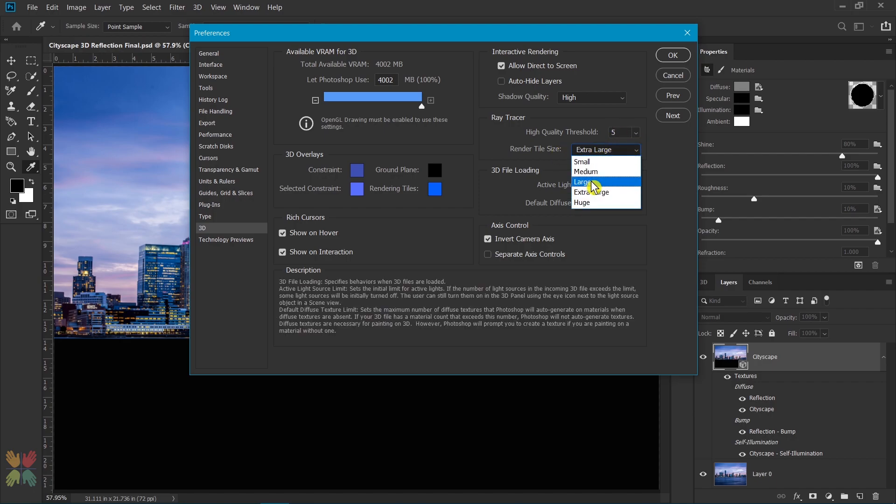
pyautogui.click(592, 182)
pyautogui.click(671, 57)
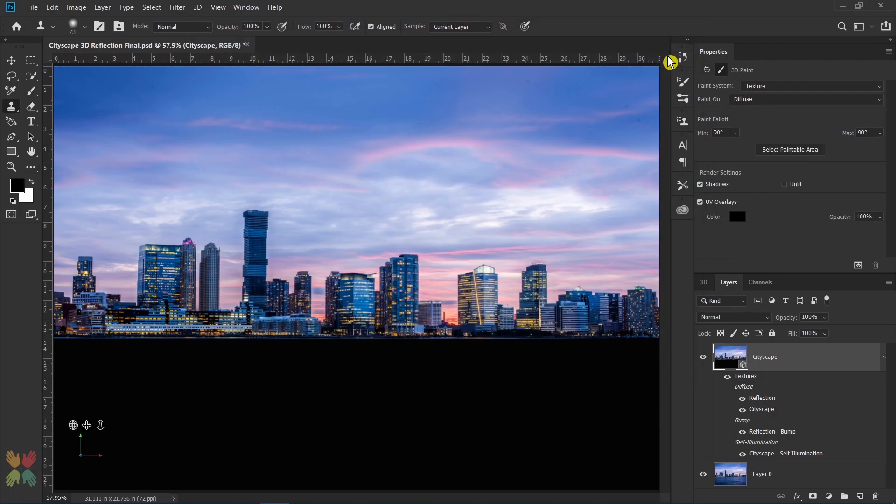
# Step: Test-render the Cityscape 3D layer, stop the rendering early, and select the Cityscape material
pyautogui.click(197, 7)
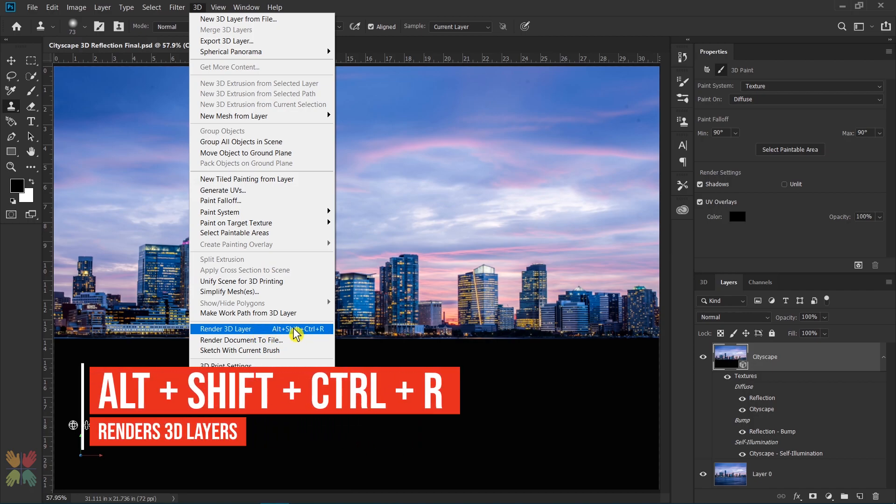
pyautogui.click(325, 335)
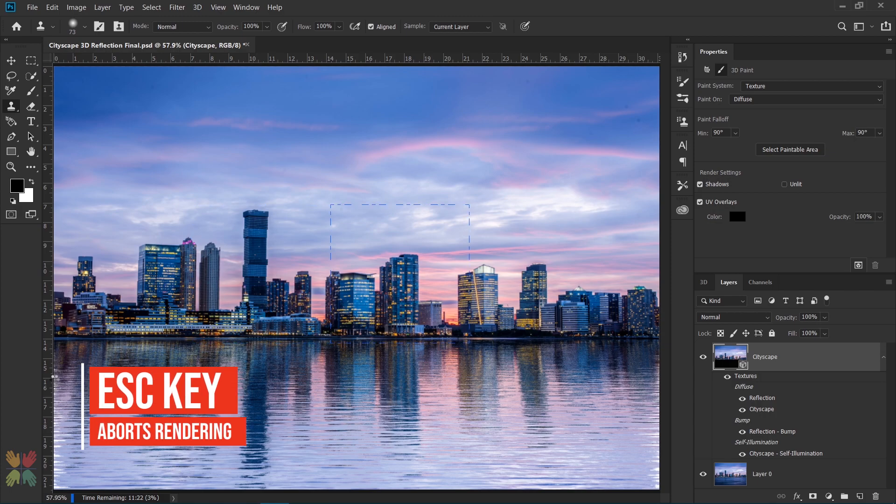
pyautogui.press('Escape')
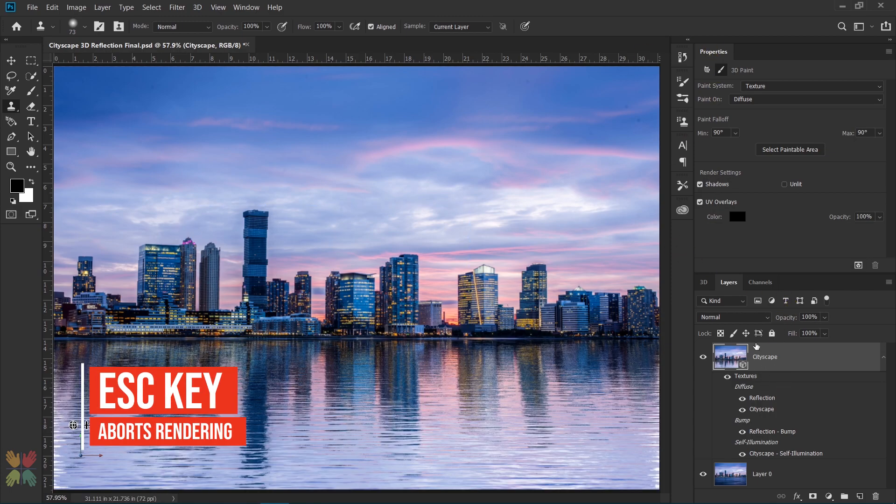
pyautogui.click(703, 283)
pyautogui.click(750, 362)
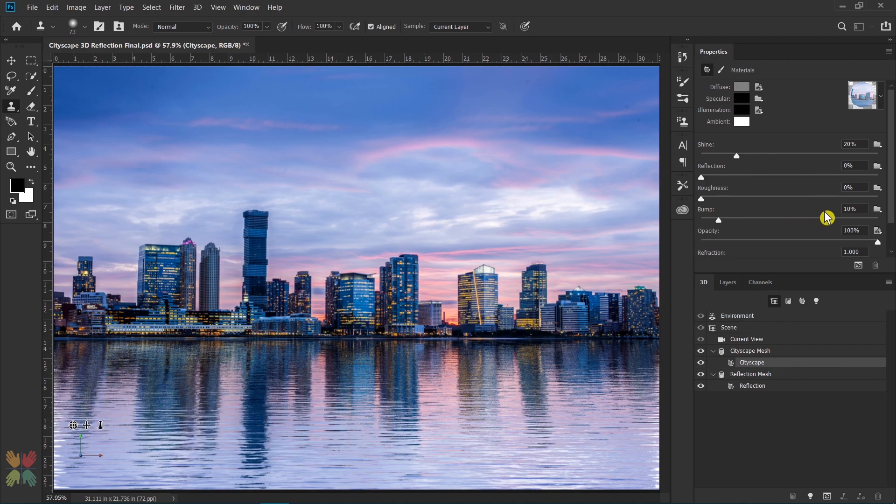
pyautogui.click(858, 266)
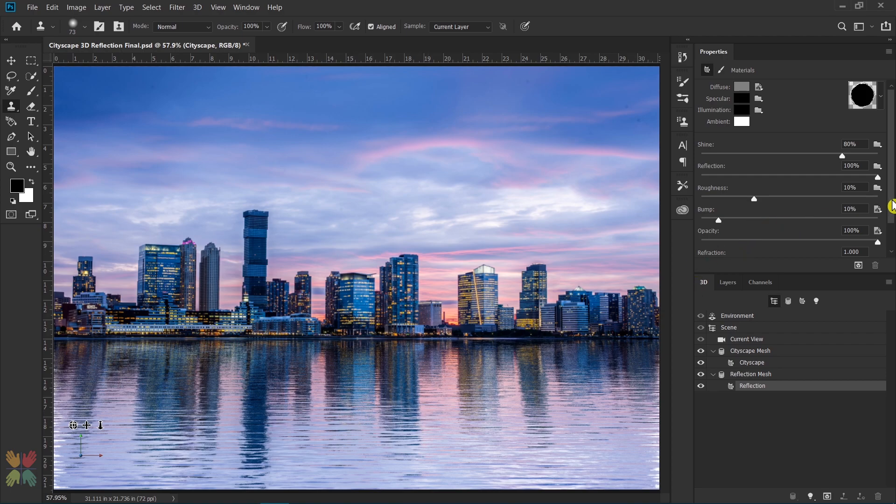
# Step: Set the V/Y scale of the Reflection material's bump texture to 200% and start rendering the 3D layer
pyautogui.click(877, 210)
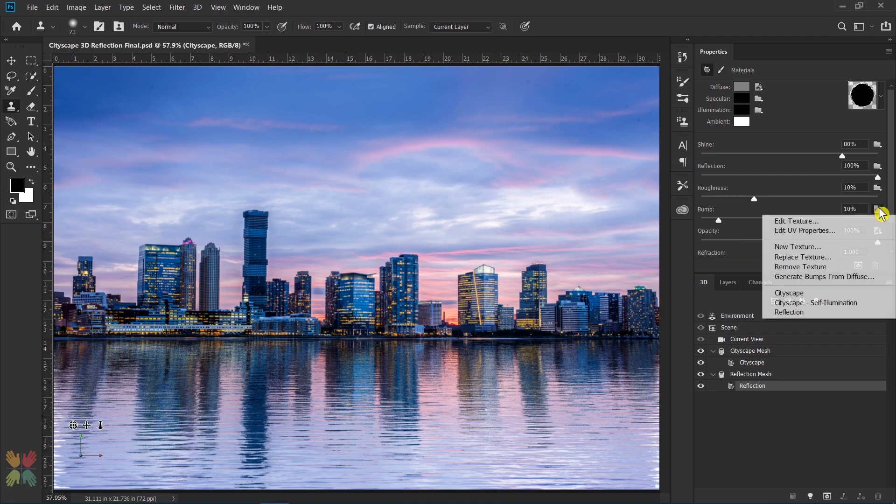
pyautogui.click(798, 230)
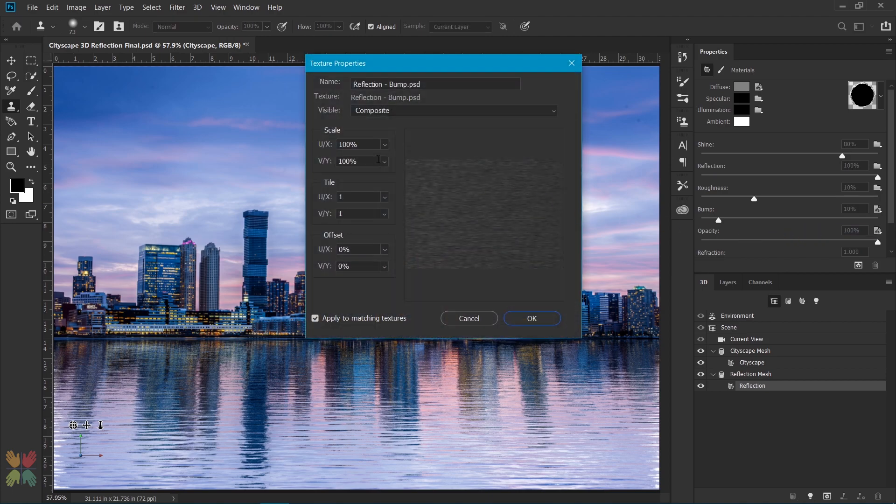
pyautogui.doubleClick(356, 162)
pyautogui.click(384, 161)
pyautogui.moveTo(392, 180); pyautogui.dragTo(402, 176)
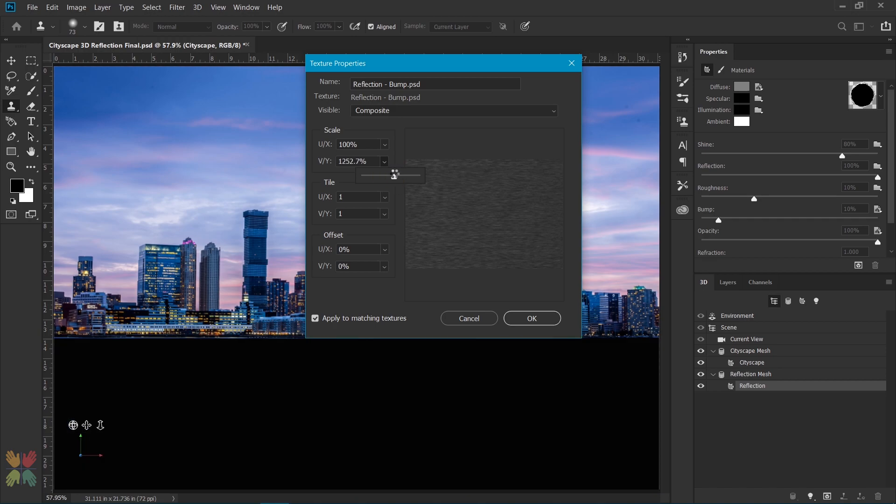
pyautogui.click(320, 161)
pyautogui.write('2')
pyautogui.write('0')
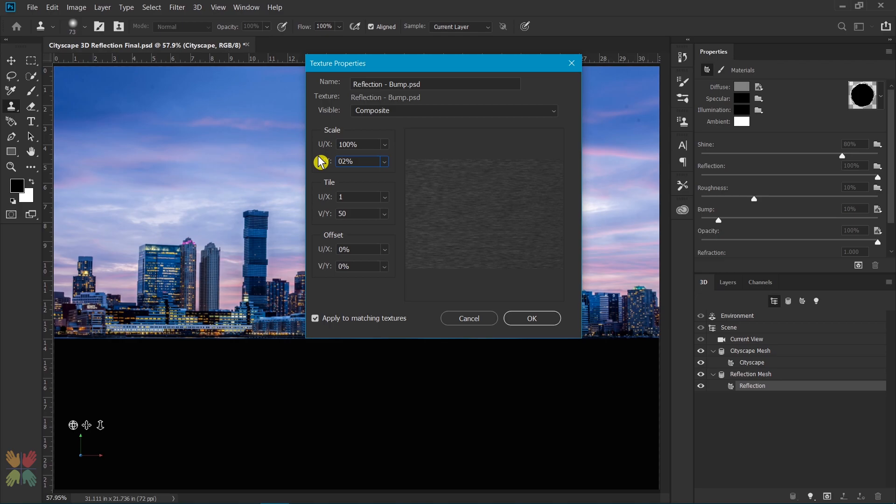
pyautogui.write('00')
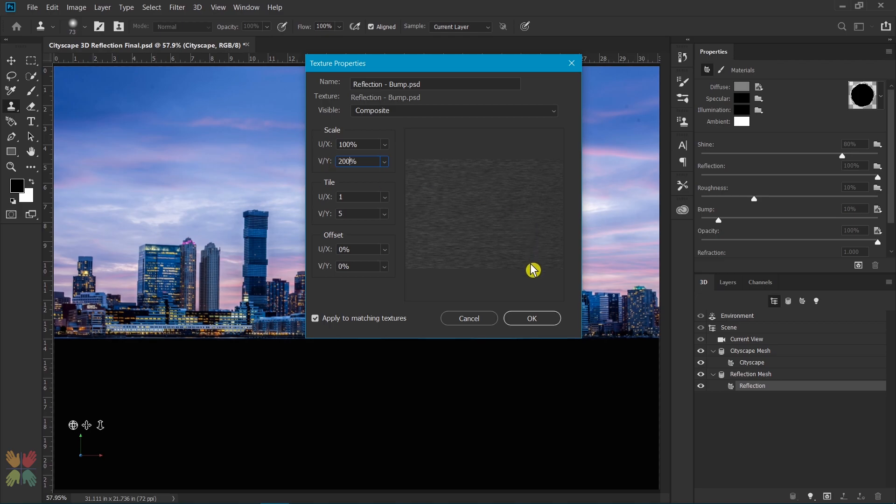
pyautogui.click(530, 320)
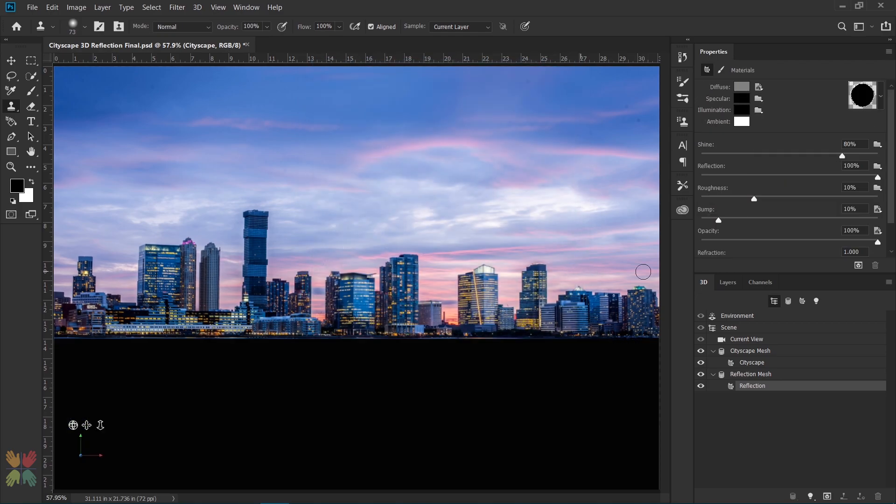
pyautogui.click(858, 265)
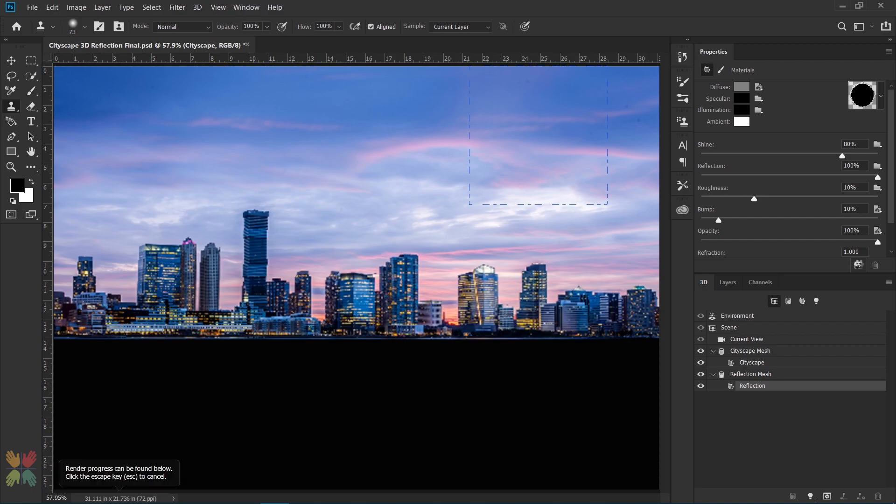